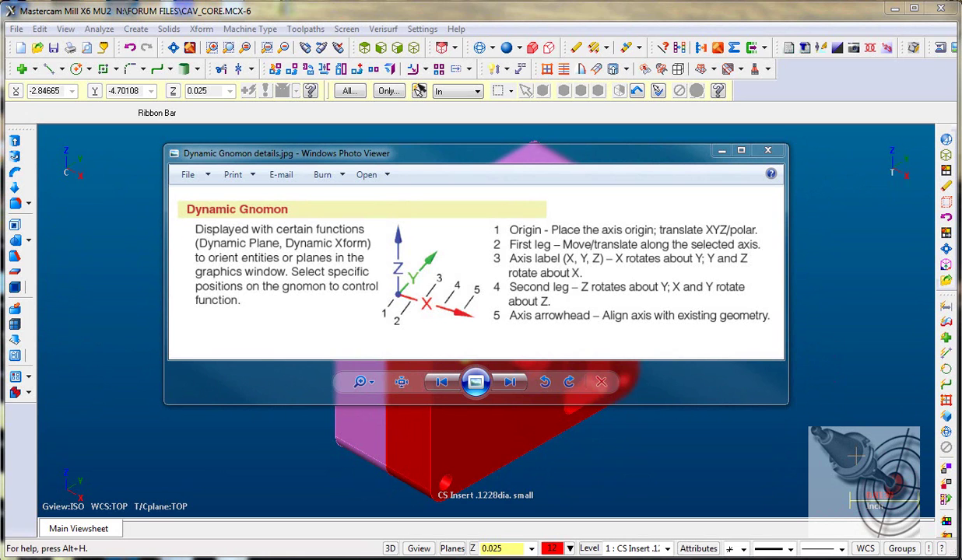
- Put the gnomon reference image away and hide all levels except the main level, CS Insert .1228dia. small
{"action": "left_click", "coordinate": [722, 152]}
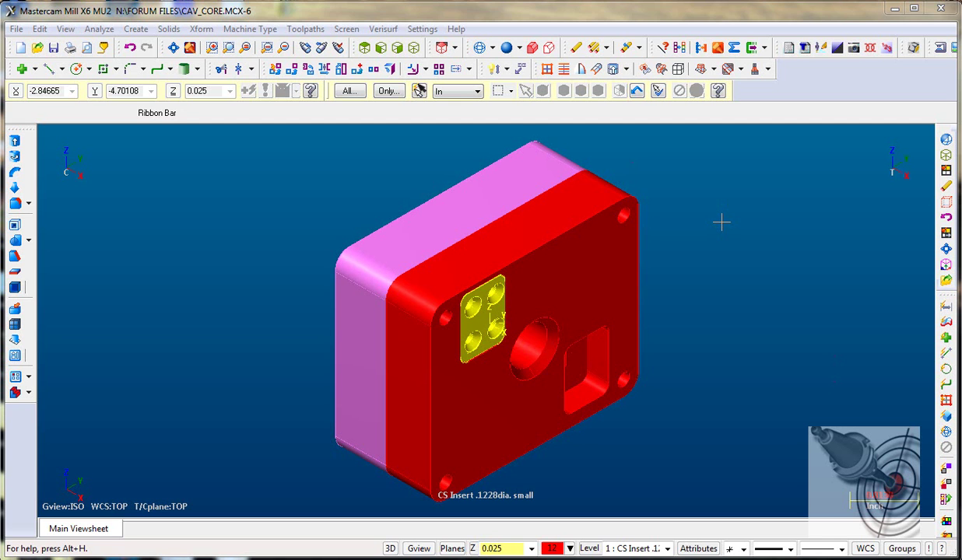
{"action": "key", "text": "alt+z"}
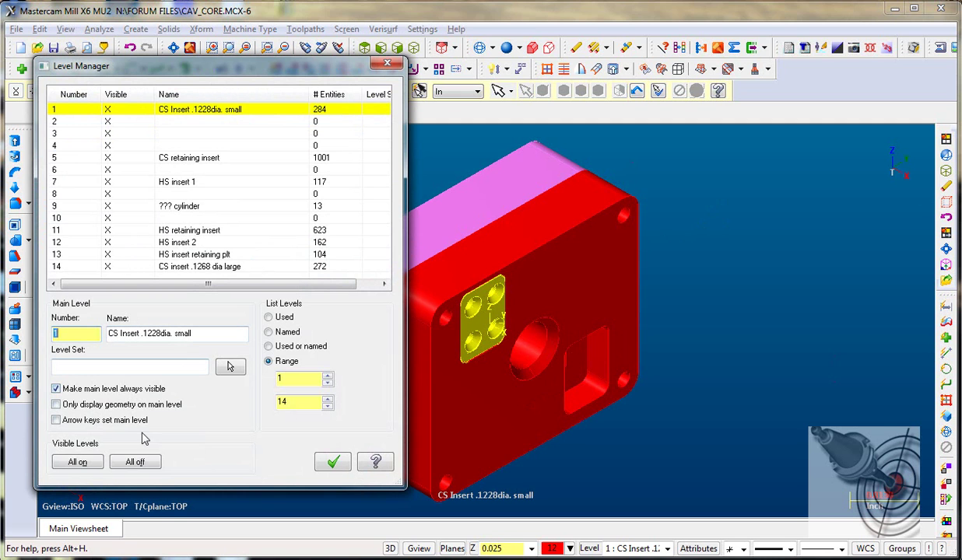
{"action": "left_click", "coordinate": [117, 467]}
{"action": "left_click", "coordinate": [330, 461]}
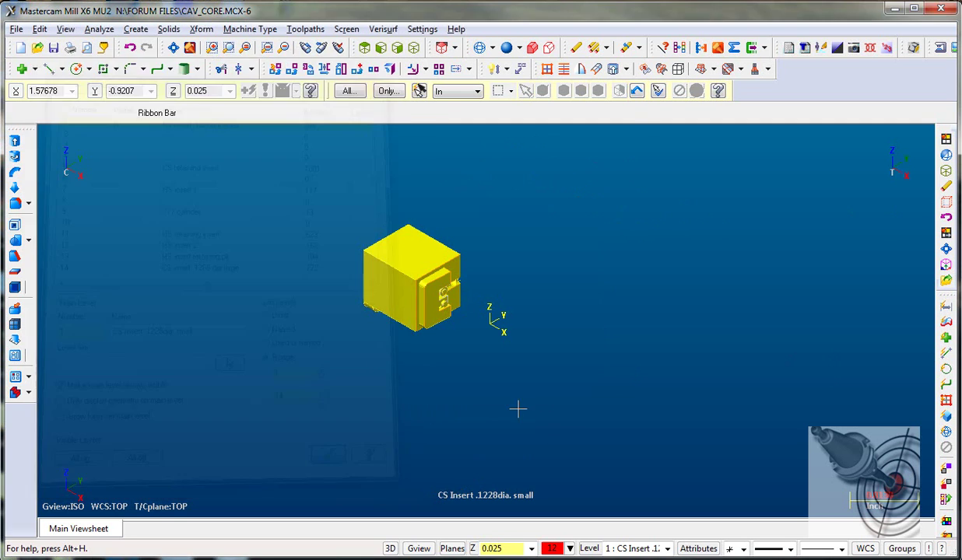
- Turn the insert upright with its raised boss facing up and display it as unshaded wireframe
{"action": "scroll", "coordinate": [809, 364], "scroll_direction": "up", "scroll_amount": 3}
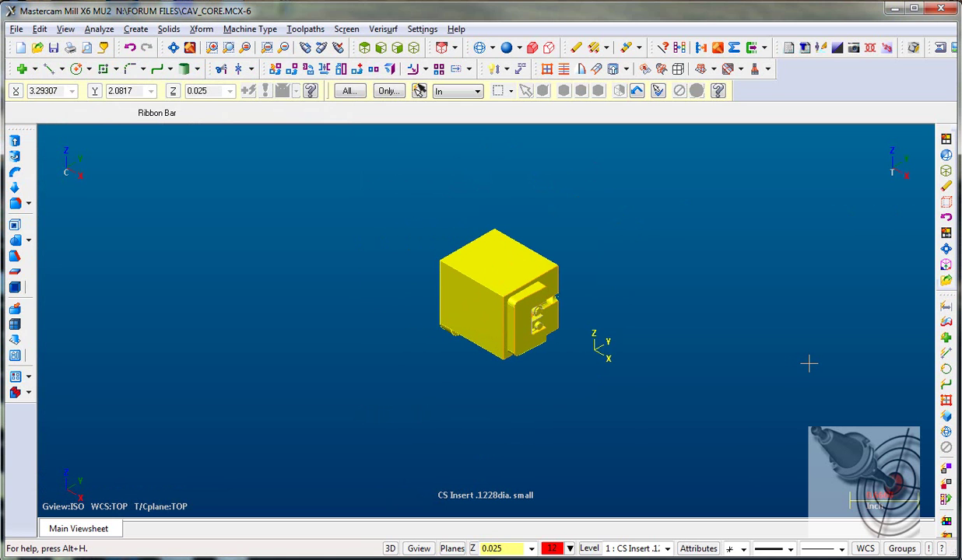
{"action": "key", "text": "alt+Up"}
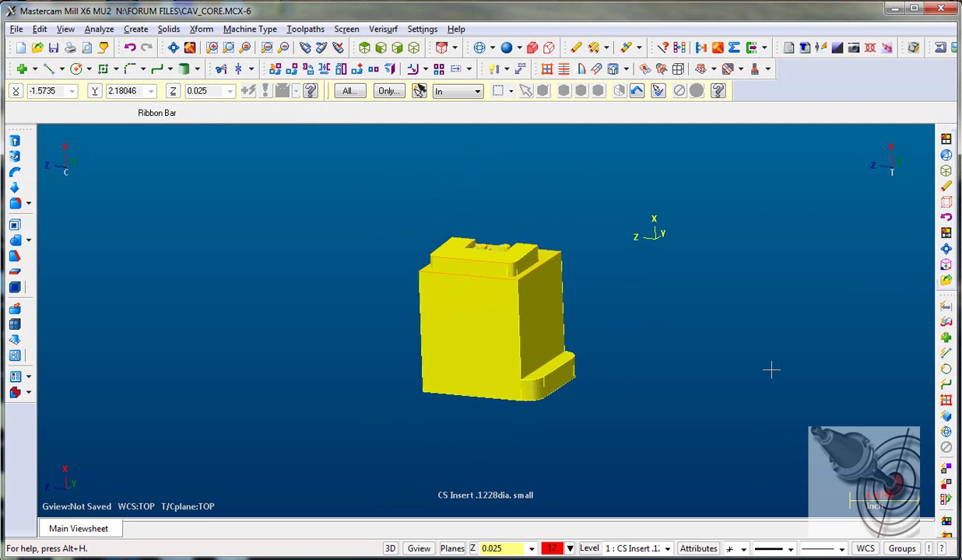
{"action": "key", "text": "Page_Up"}
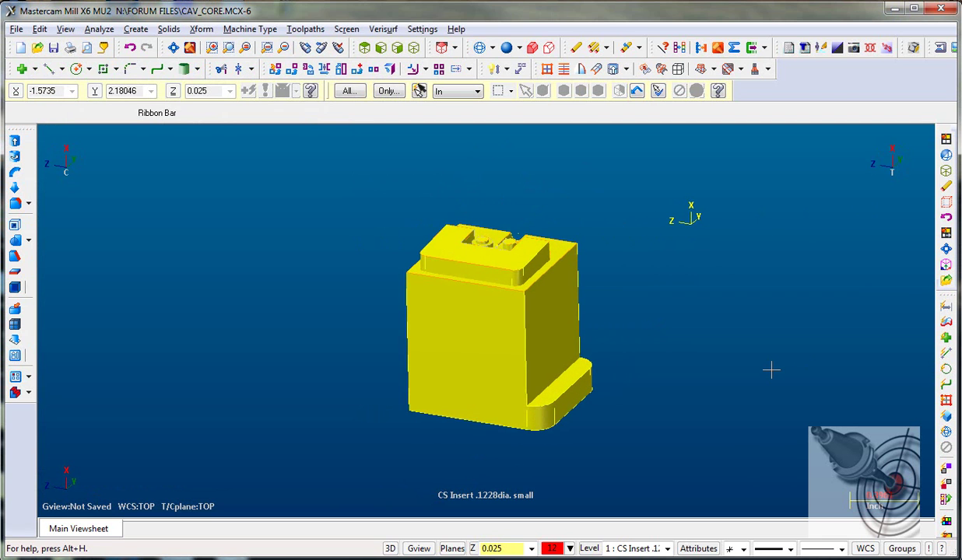
{"action": "key", "text": "alt+s"}
{"action": "middle_click_drag", "start_coordinate": [772, 370], "coordinate": [691, 354]}
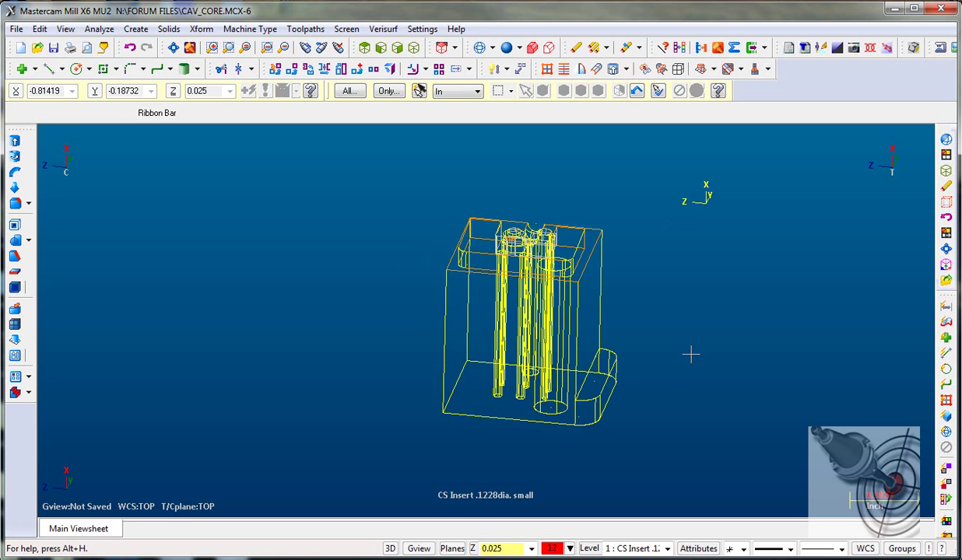
- Create a rectangular bounding box of all entities with zero expansion, generating only its center point
{"action": "left_click", "coordinate": [135, 29]}
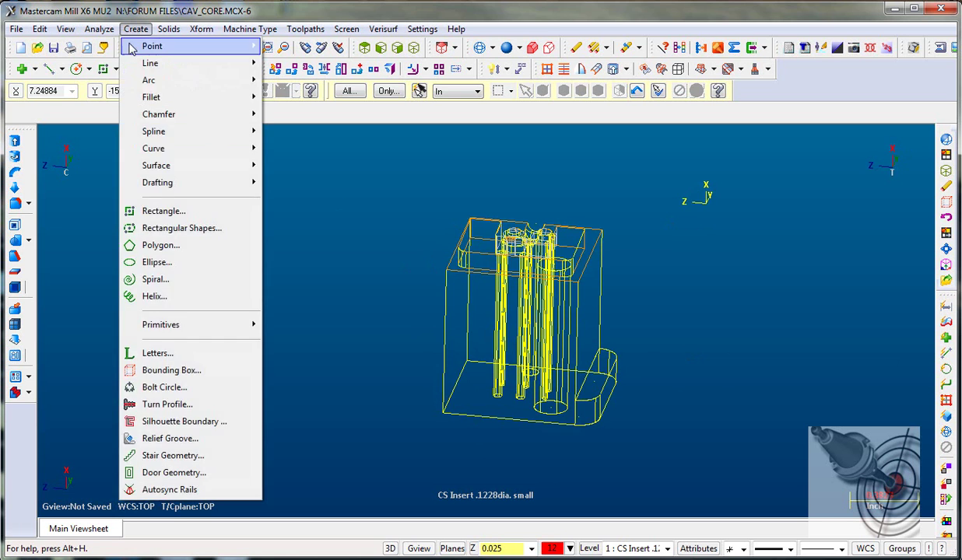
{"action": "left_click", "coordinate": [172, 371]}
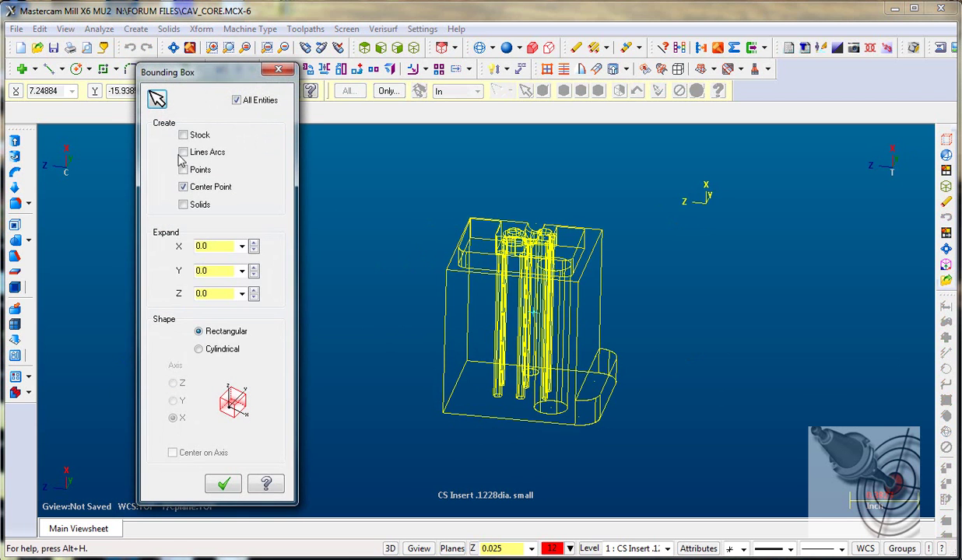
{"action": "left_click_drag", "start_coordinate": [202, 80], "coordinate": [180, 64]}
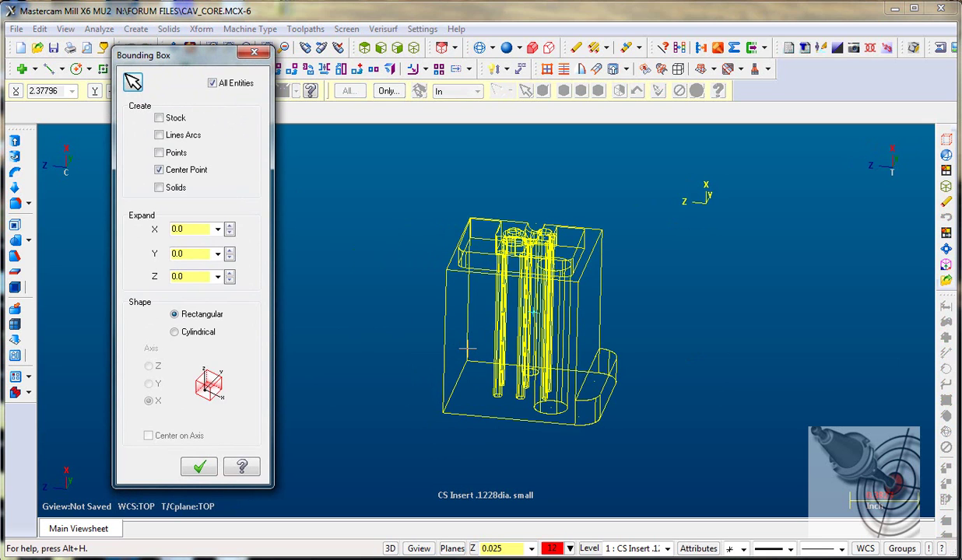
{"action": "middle_click_drag", "start_coordinate": [467, 349], "coordinate": [531, 420]}
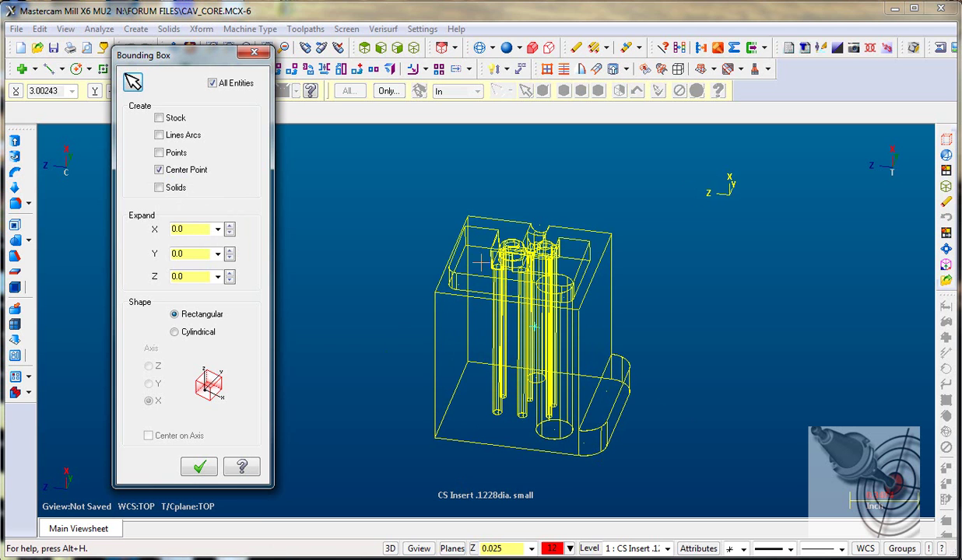
{"action": "left_click", "coordinate": [199, 469]}
- Start a dynamic plane and place its origin on the bounding box's center point inside the insert
{"action": "scroll", "coordinate": [322, 436], "scroll_direction": "up", "scroll_amount": 3}
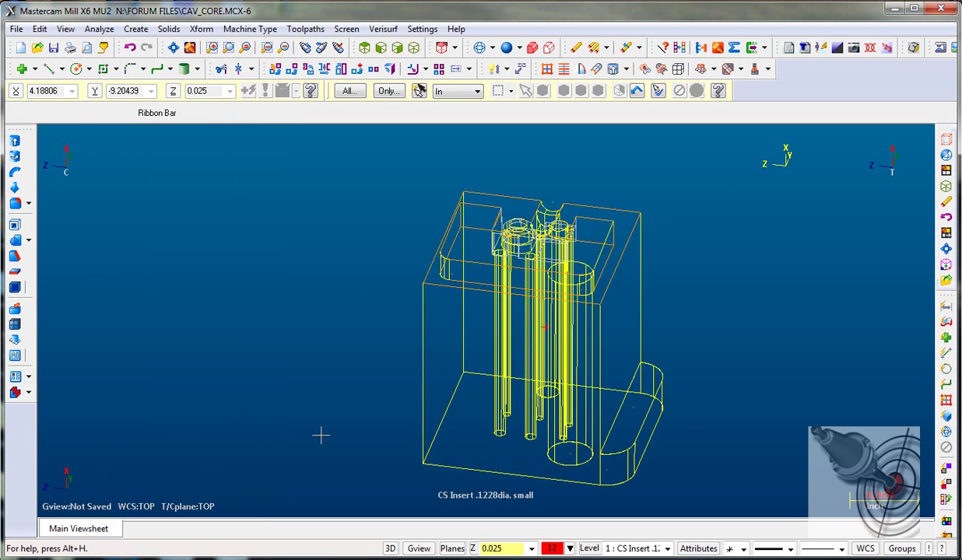
{"action": "scroll", "coordinate": [321, 436], "scroll_direction": "up", "scroll_amount": 3}
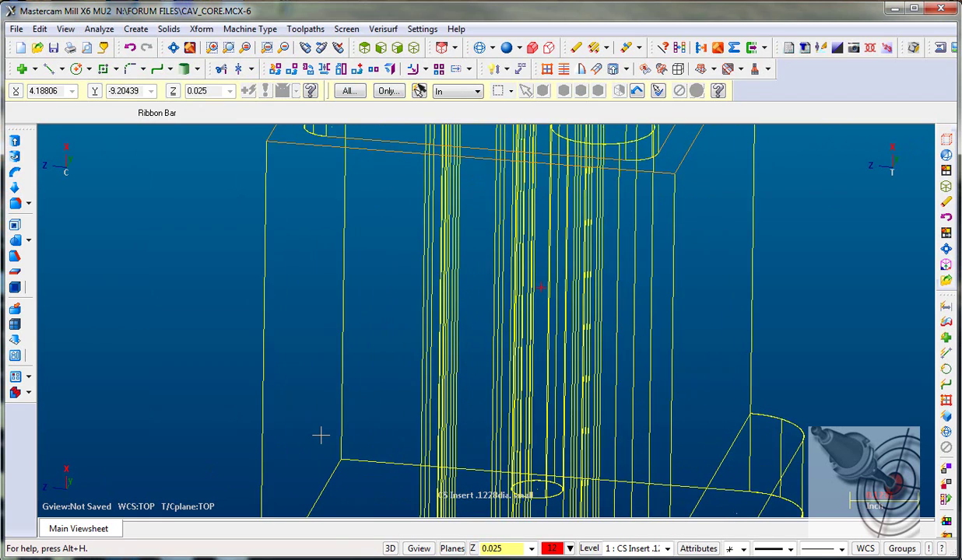
{"action": "scroll", "coordinate": [320, 436], "scroll_direction": "down", "scroll_amount": 5}
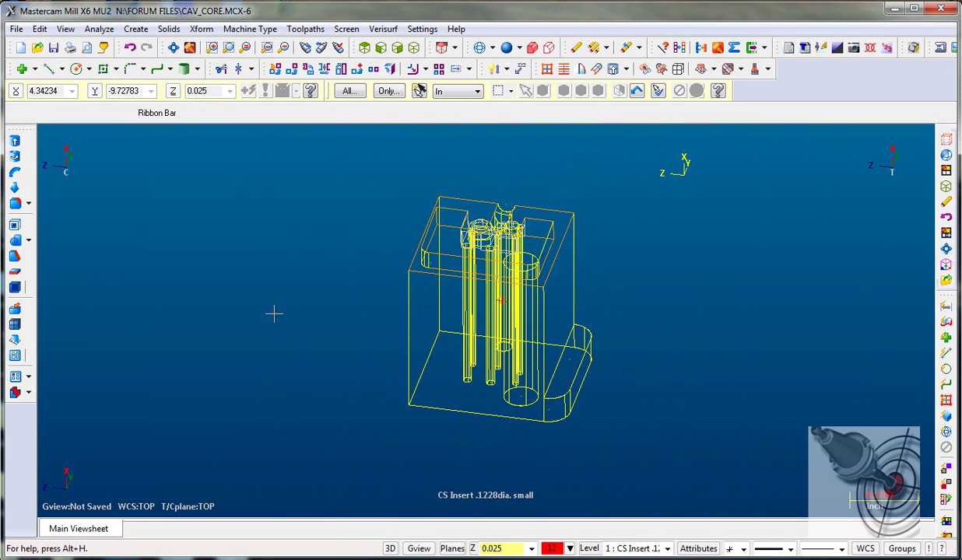
{"action": "right_click", "coordinate": [183, 231]}
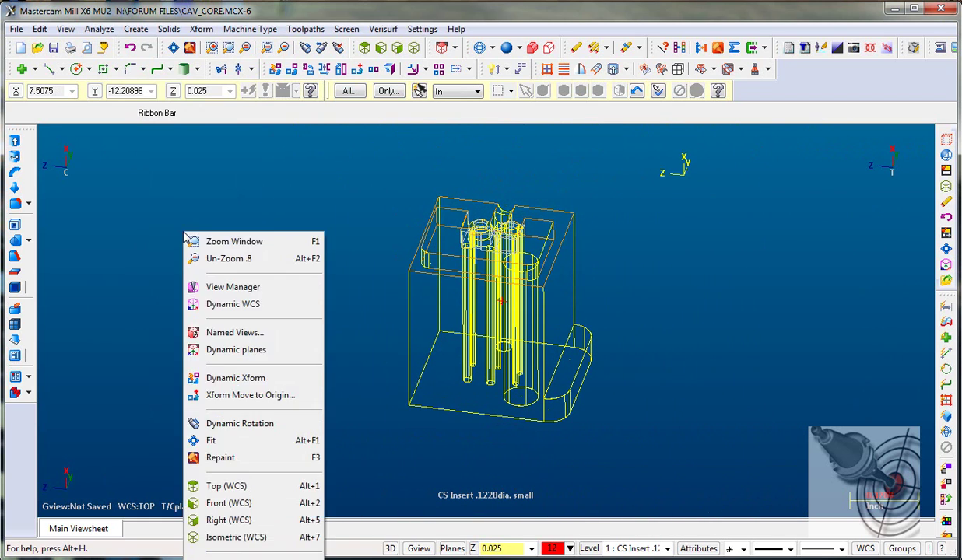
{"action": "left_click", "coordinate": [213, 310]}
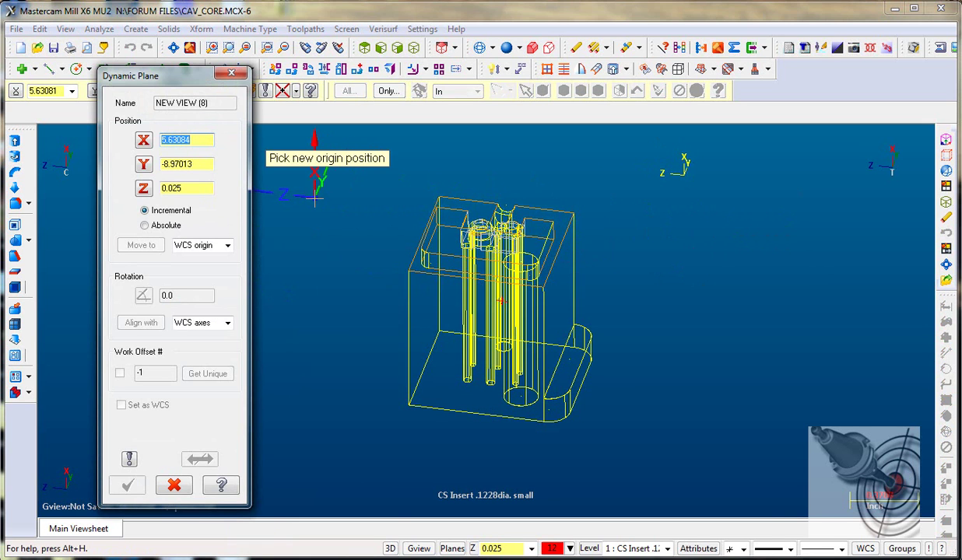
{"action": "scroll", "coordinate": [408, 225], "scroll_direction": "up", "scroll_amount": 5}
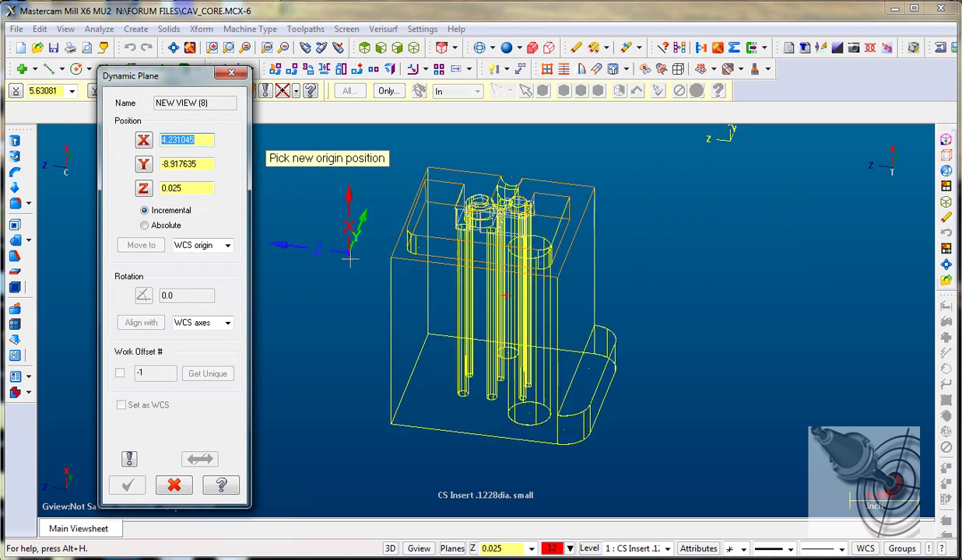
{"action": "middle_click_drag", "start_coordinate": [566, 311], "coordinate": [569, 307]}
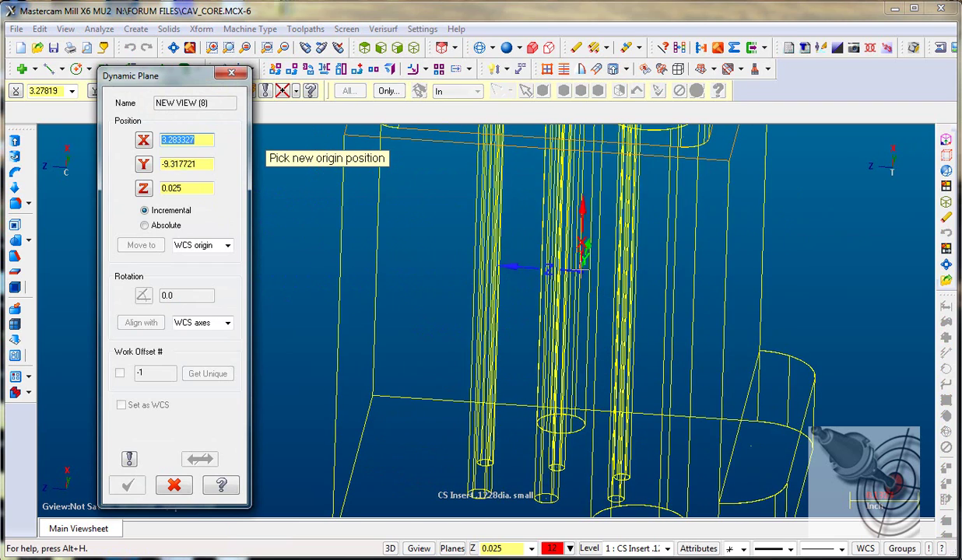
{"action": "left_click", "coordinate": [582, 252]}
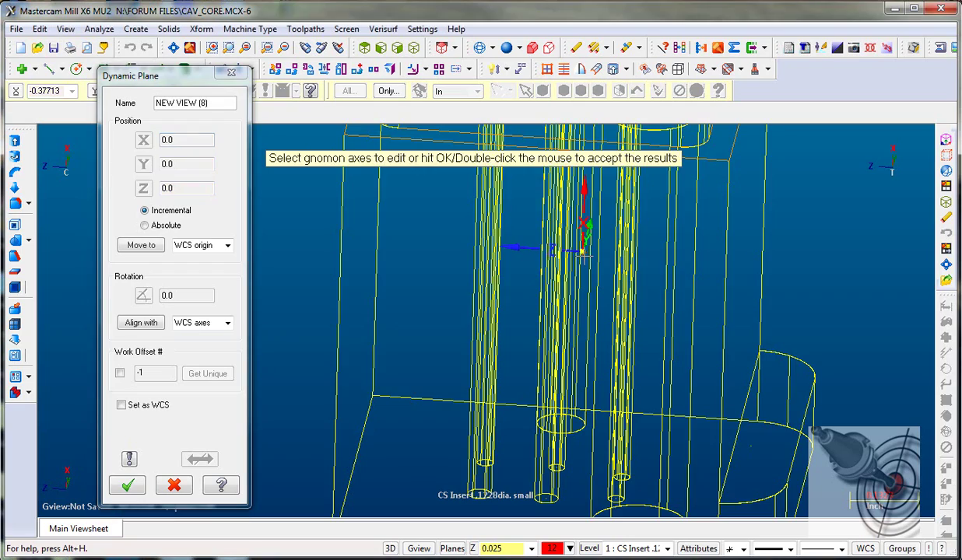
- Rotate the dynamic plane 90° about its Y axis so that Z points up along the insert's pin holes
{"action": "scroll", "coordinate": [312, 461], "scroll_direction": "down", "scroll_amount": 3}
{"action": "scroll", "coordinate": [311, 460], "scroll_direction": "down", "scroll_amount": 4}
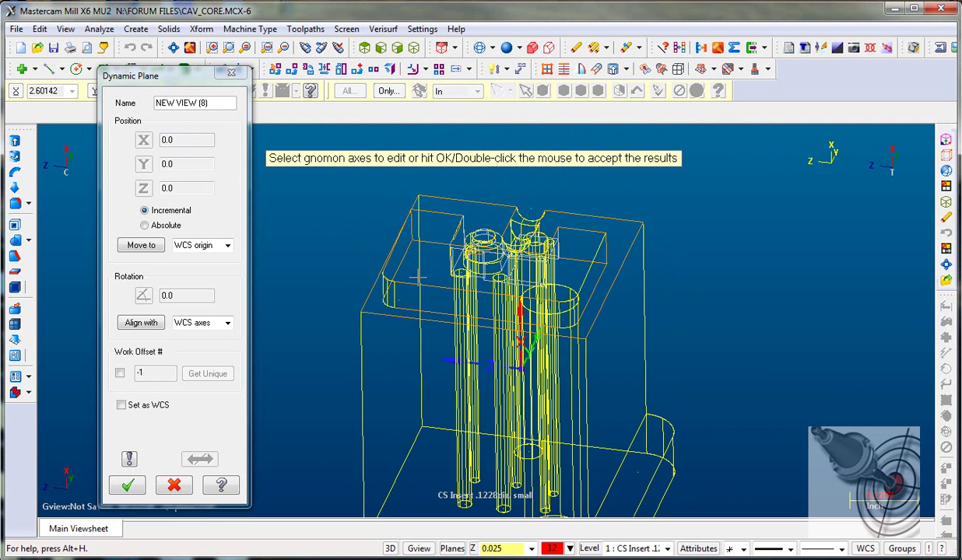
{"action": "scroll", "coordinate": [389, 410], "scroll_direction": "up", "scroll_amount": 3}
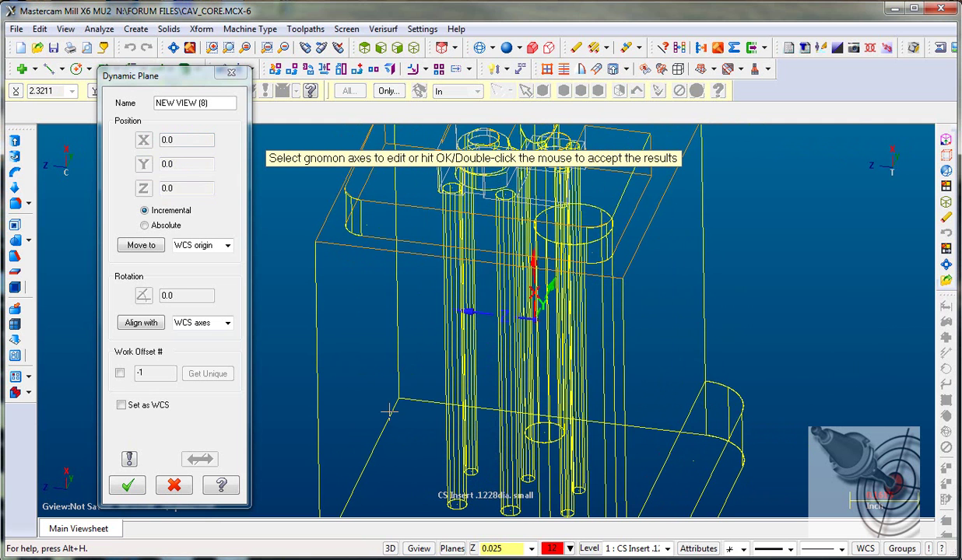
{"action": "left_click", "coordinate": [482, 317]}
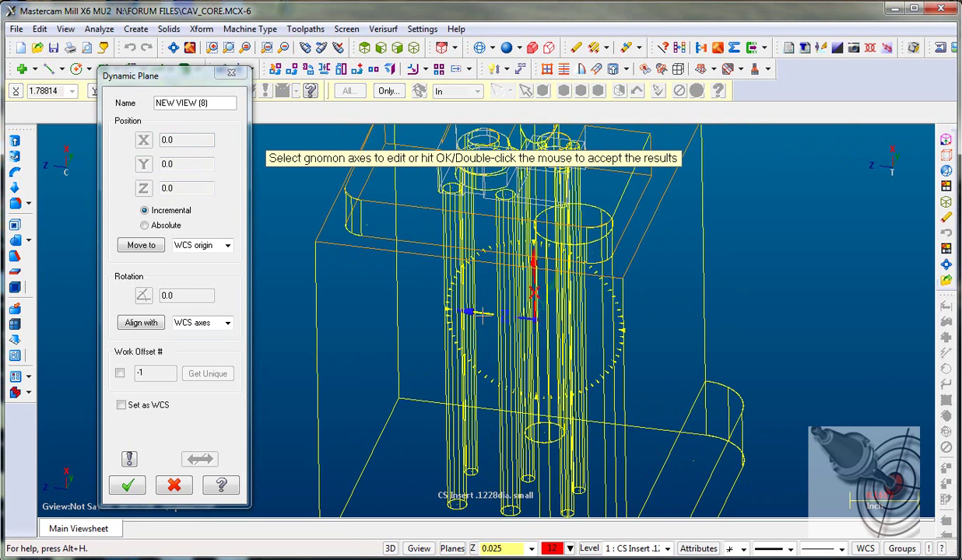
{"action": "left_click", "coordinate": [481, 315]}
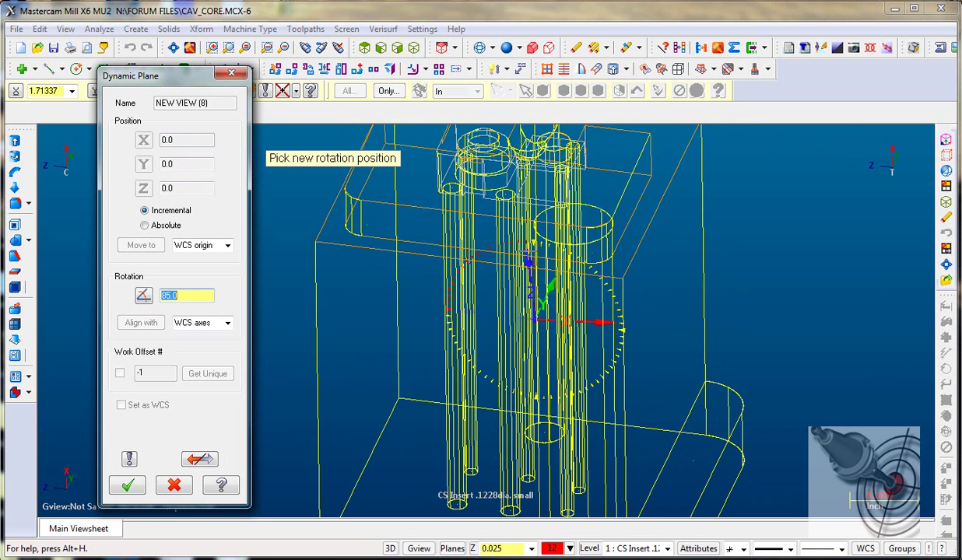
{"action": "left_click_drag", "start_coordinate": [206, 296], "coordinate": [148, 301]}
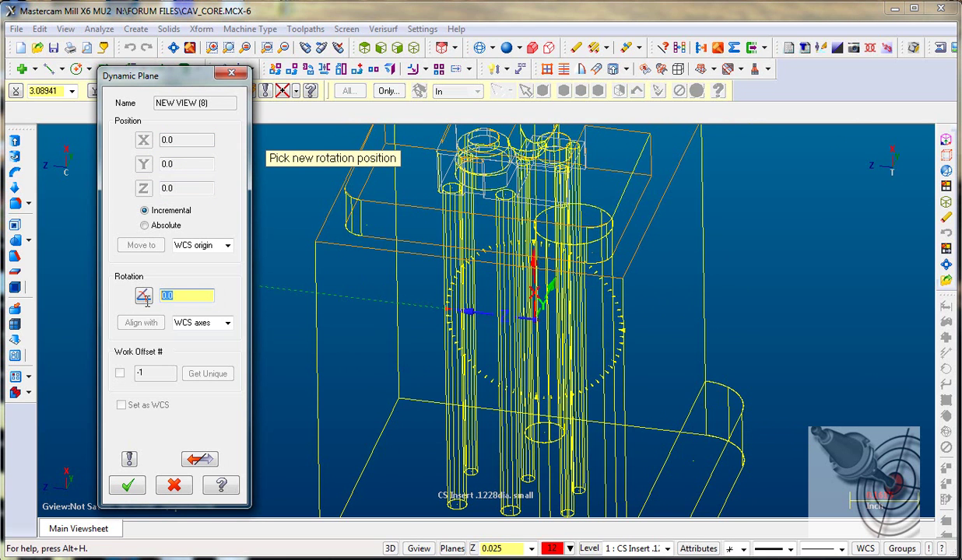
{"action": "type", "text": "90"}
{"action": "key", "text": "Return"}
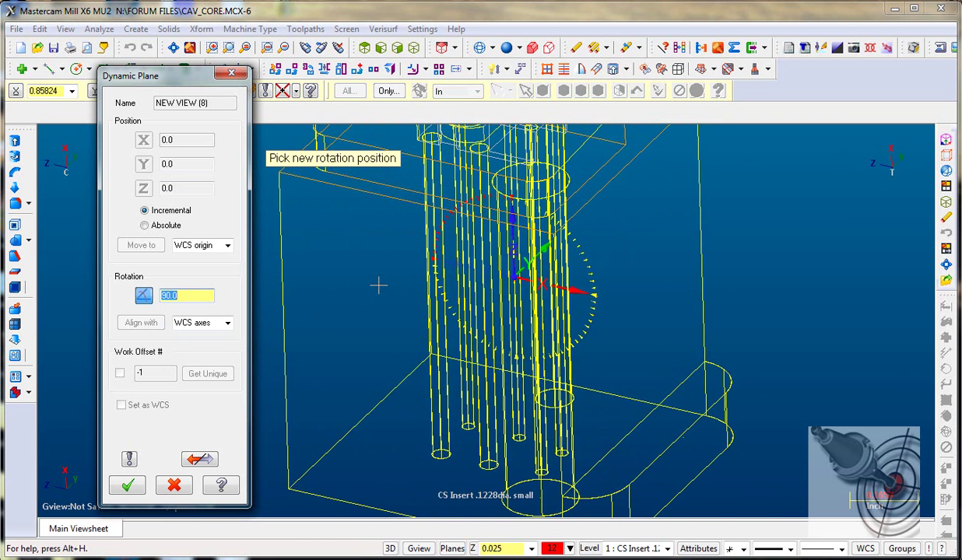
{"action": "key", "text": "Return"}
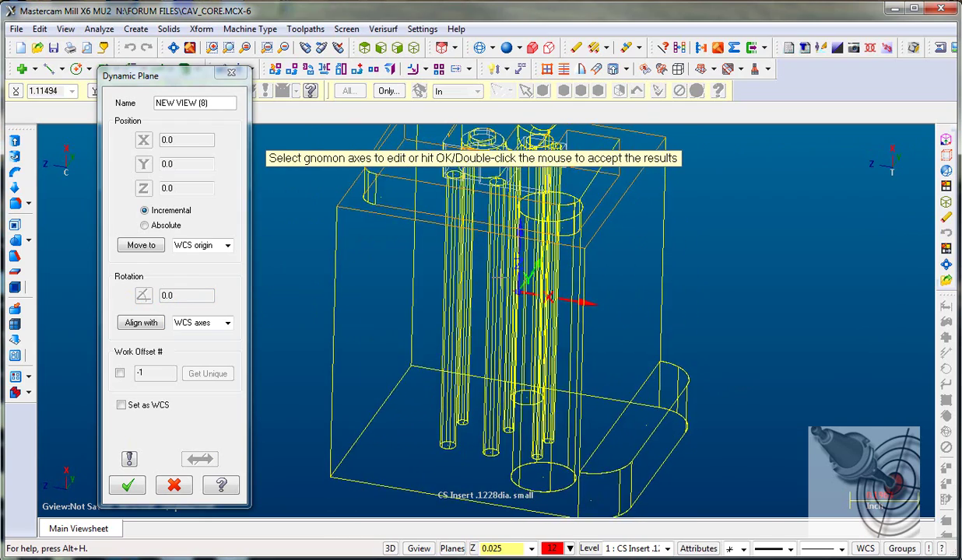
- Translate the dynamic plane's origin along its Z axis to the height of the raised boss's top corner
{"action": "middle_click_drag", "start_coordinate": [719, 442], "coordinate": [687, 407]}
{"action": "middle_click_drag", "start_coordinate": [621, 398], "coordinate": [607, 385]}
{"action": "middle_click_drag", "start_coordinate": [780, 315], "coordinate": [759, 274]}
{"action": "middle_click_drag", "start_coordinate": [633, 345], "coordinate": [626, 350]}
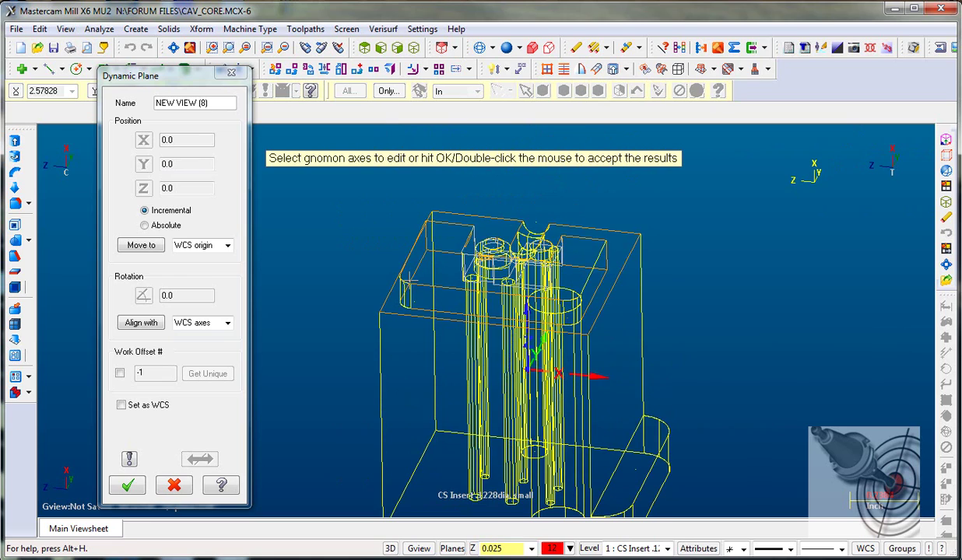
{"action": "scroll", "coordinate": [423, 345], "scroll_direction": "up", "scroll_amount": 5}
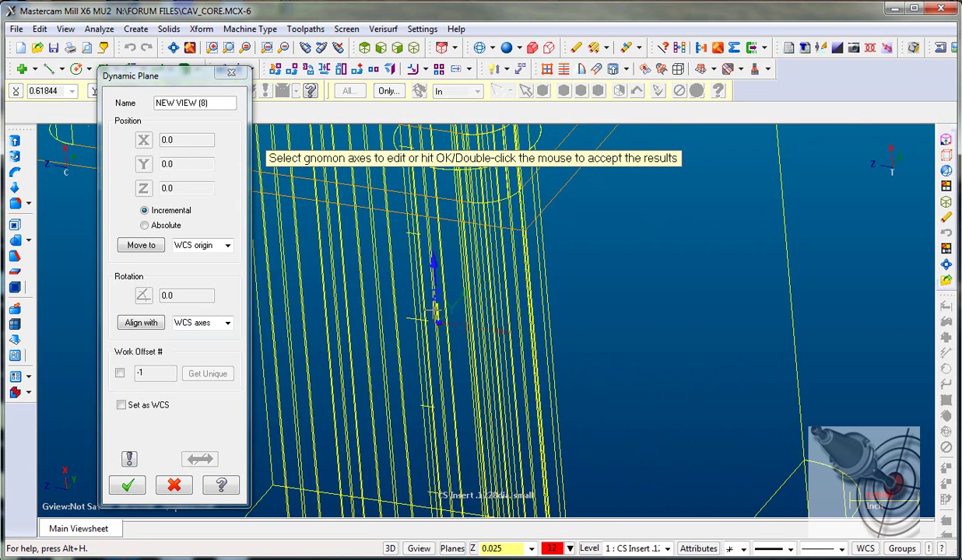
{"action": "left_click", "coordinate": [435, 288]}
{"action": "scroll", "coordinate": [482, 335], "scroll_direction": "down", "scroll_amount": 3}
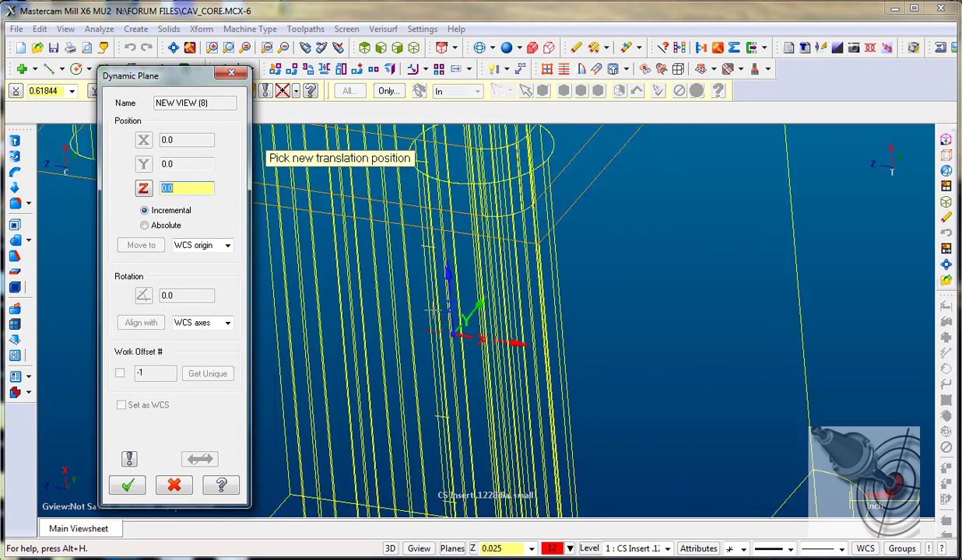
{"action": "scroll", "coordinate": [471, 312], "scroll_direction": "down", "scroll_amount": 2}
{"action": "middle_click_drag", "start_coordinate": [407, 242], "coordinate": [492, 255]}
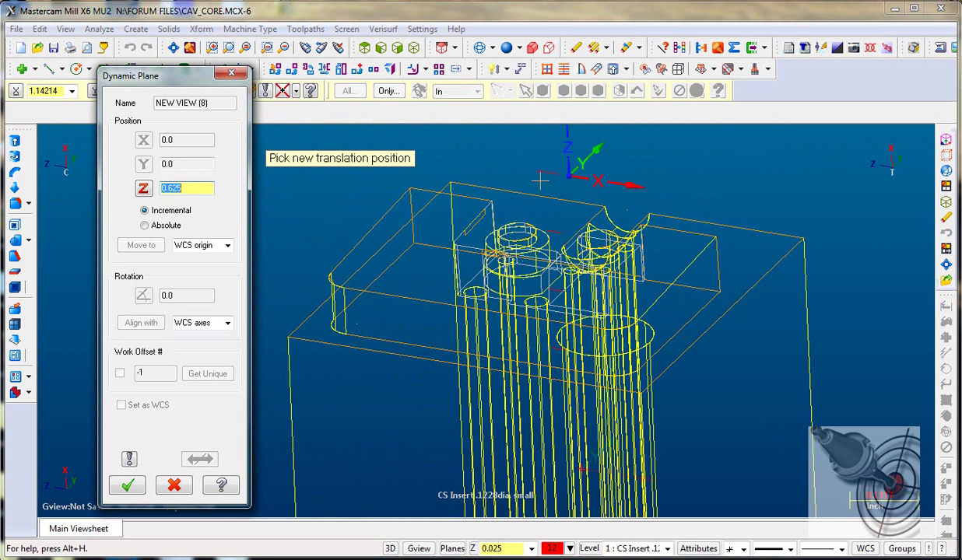
{"action": "scroll", "coordinate": [541, 181], "scroll_direction": "up", "scroll_amount": 1}
{"action": "middle_click_drag", "start_coordinate": [541, 181], "coordinate": [549, 202]}
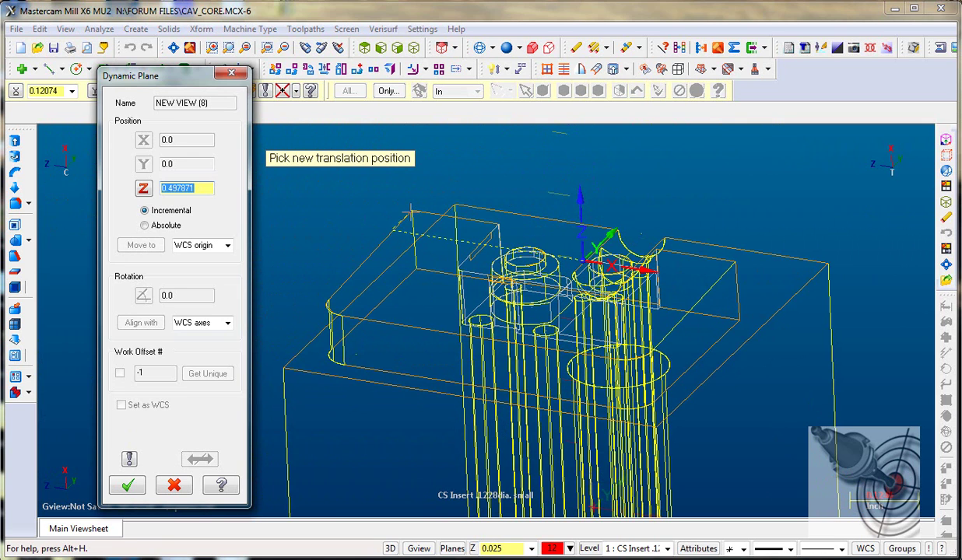
{"action": "left_click", "coordinate": [411, 211]}
- Accept the dynamic plane and save it with its new origin as a view named "level one block set"
{"action": "middle_click_drag", "start_coordinate": [874, 337], "coordinate": [717, 418]}
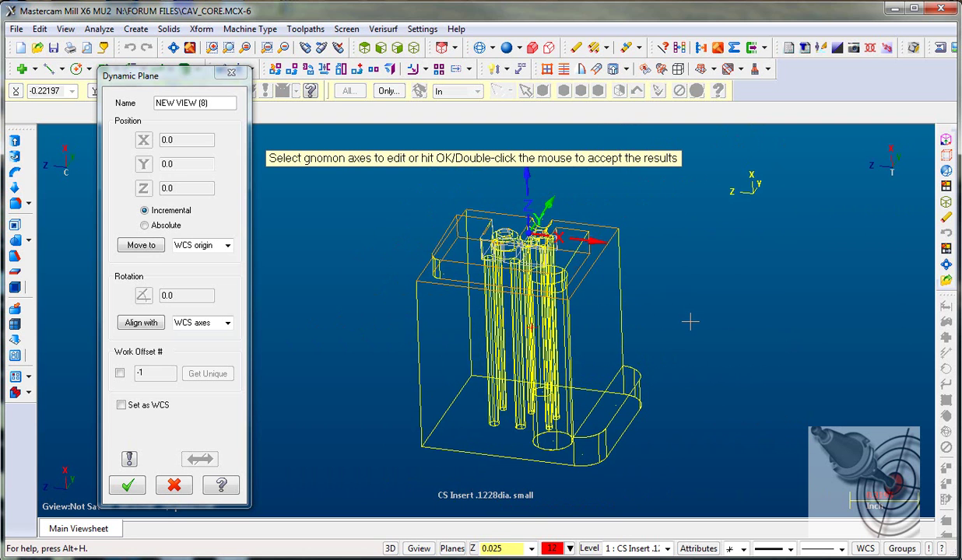
{"action": "middle_click_drag", "start_coordinate": [690, 322], "coordinate": [741, 432]}
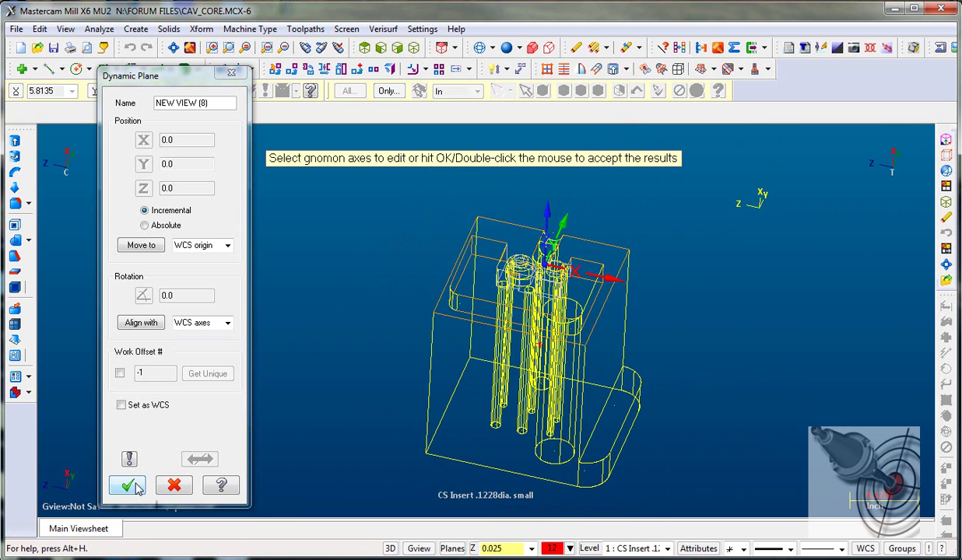
{"action": "left_click", "coordinate": [128, 485]}
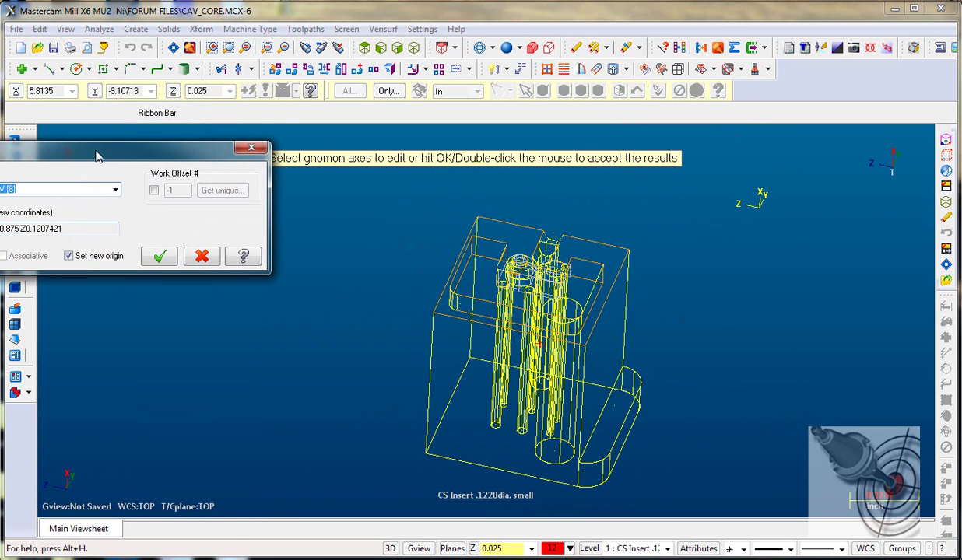
{"action": "left_click_drag", "start_coordinate": [97, 150], "coordinate": [265, 248]}
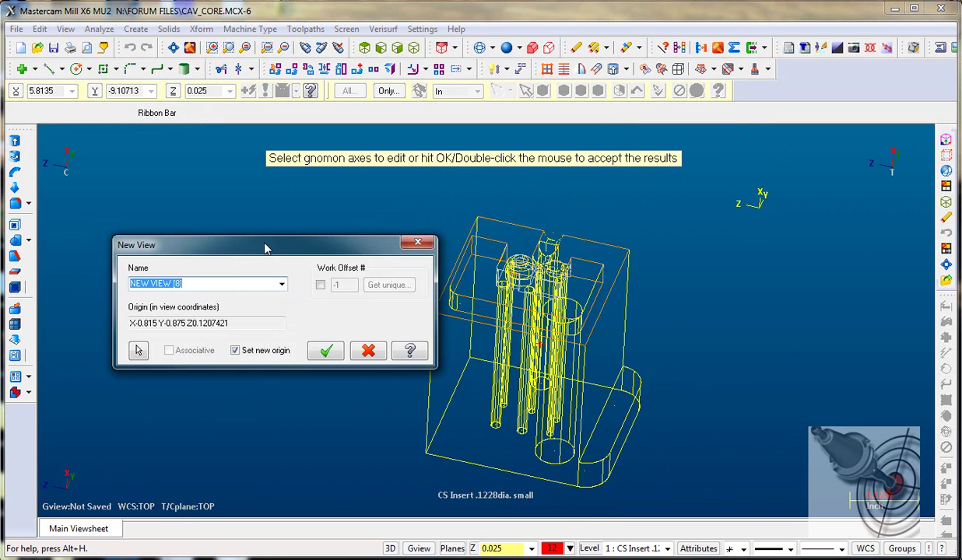
{"action": "type", "text": "level one block set"}
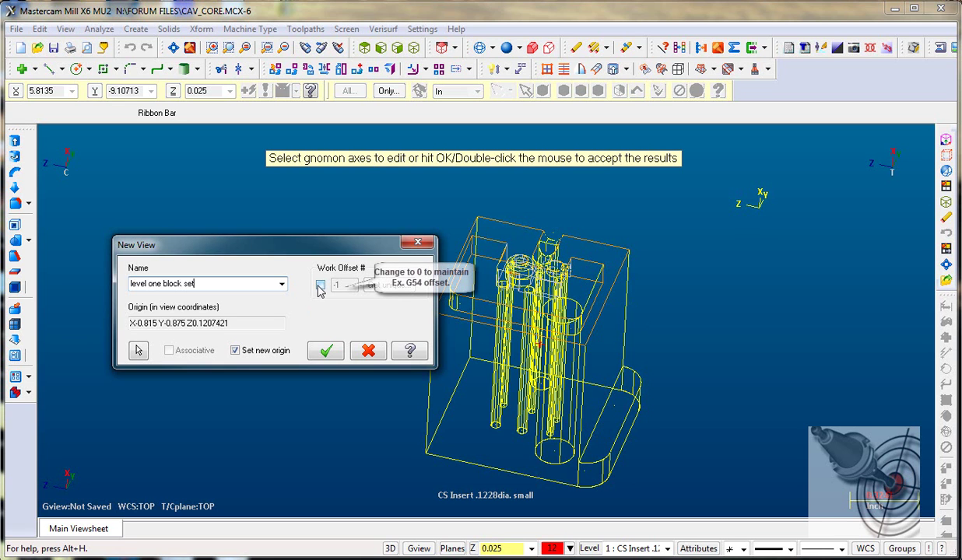
{"action": "left_click", "coordinate": [328, 352]}
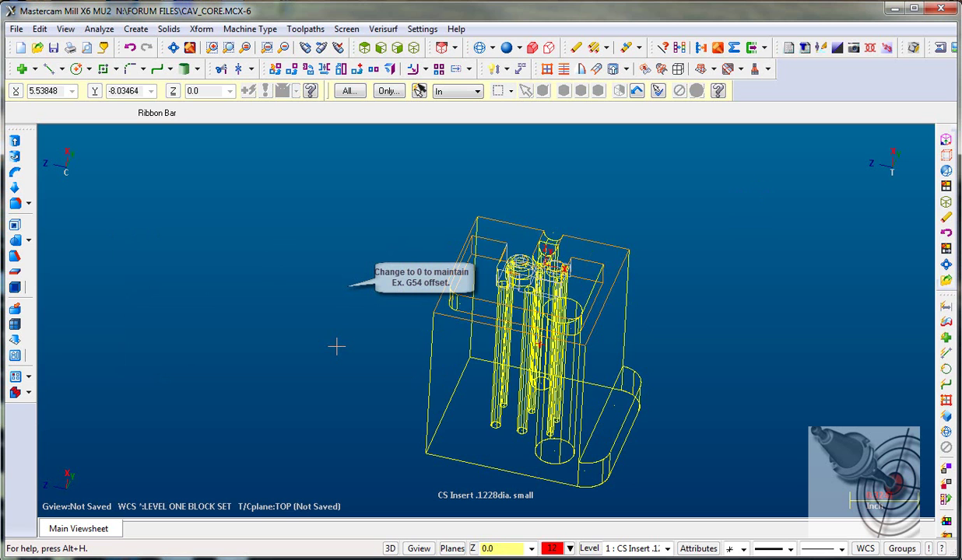
- Make LEVEL ONE BLOCK SET the current WCS, construction plane and tool plane, including its origin, in the View Manager
{"action": "right_click", "coordinate": [253, 231]}
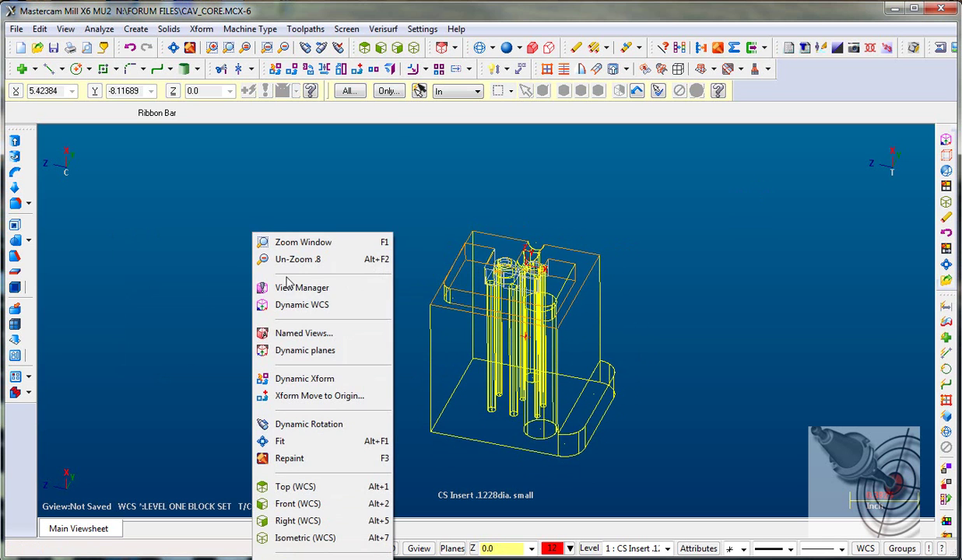
{"action": "left_click", "coordinate": [290, 290]}
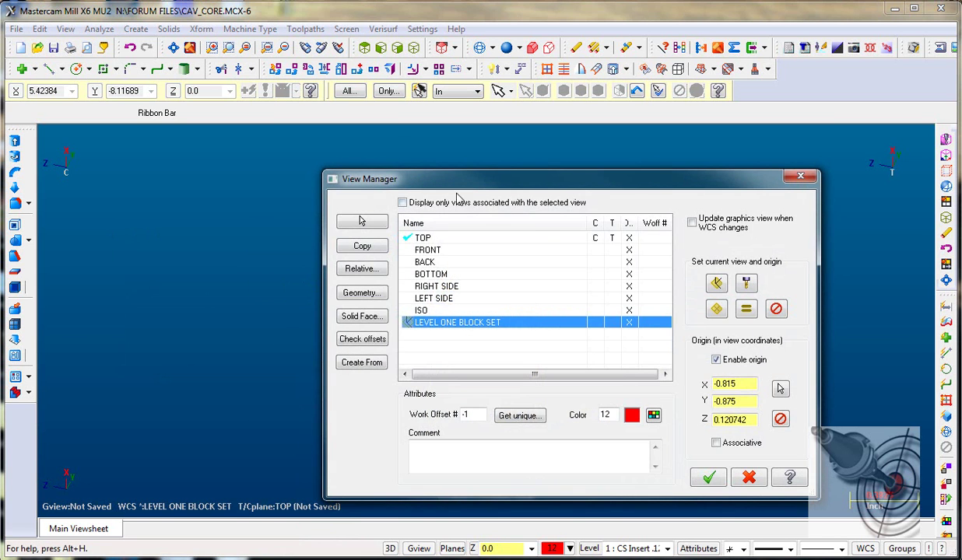
{"action": "left_click_drag", "start_coordinate": [468, 187], "coordinate": [303, 152]}
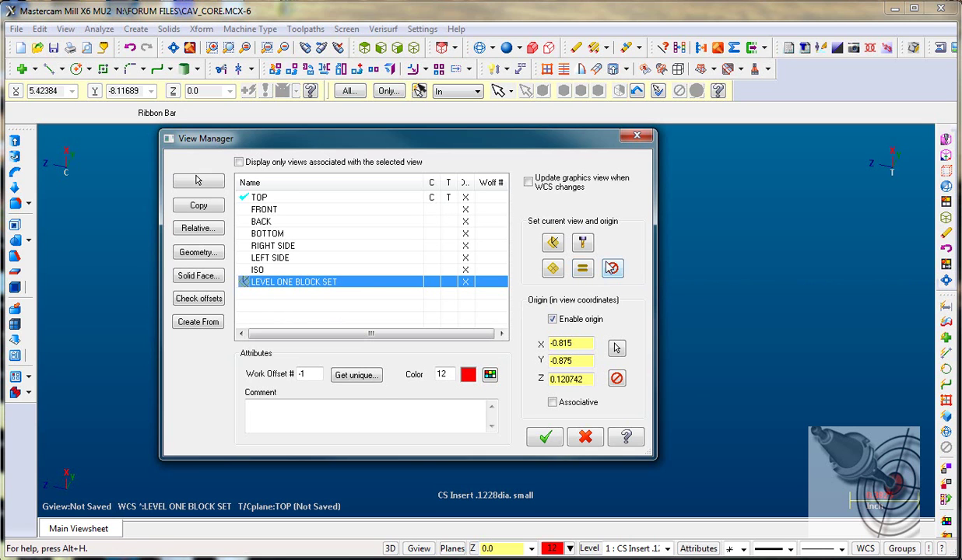
{"action": "left_click", "coordinate": [582, 269]}
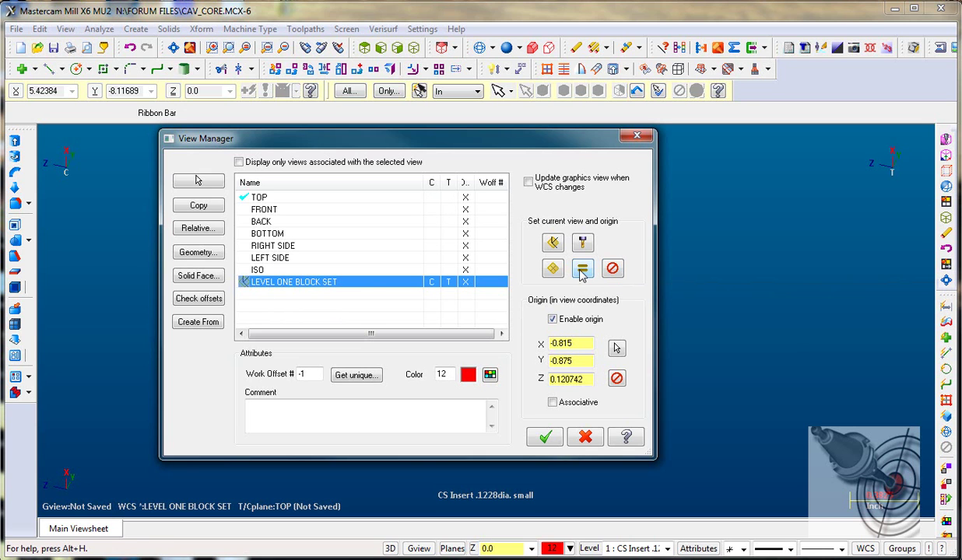
{"action": "left_click", "coordinate": [545, 436]}
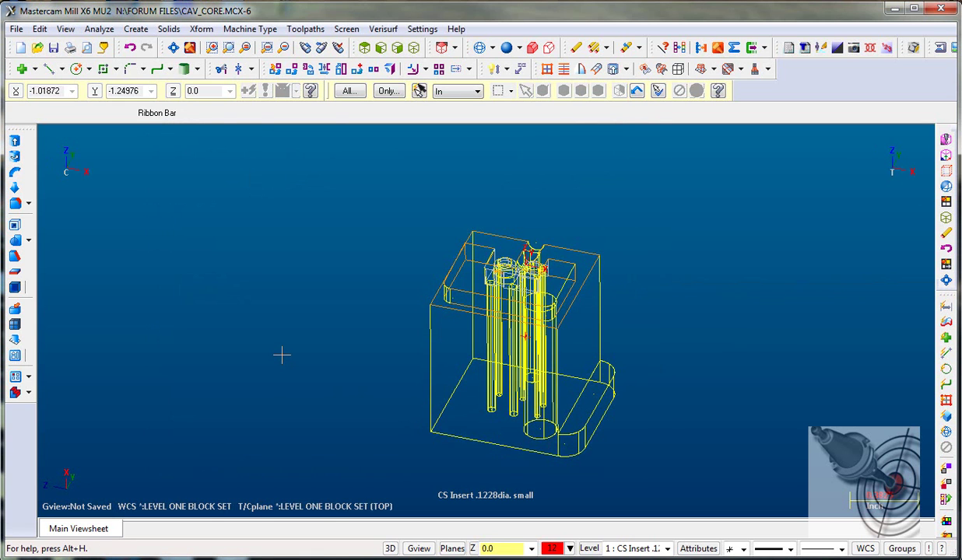
- Shade the insert and check its orientation to the new WCS in the top, front and isometric views
{"action": "key", "text": "alt+s"}
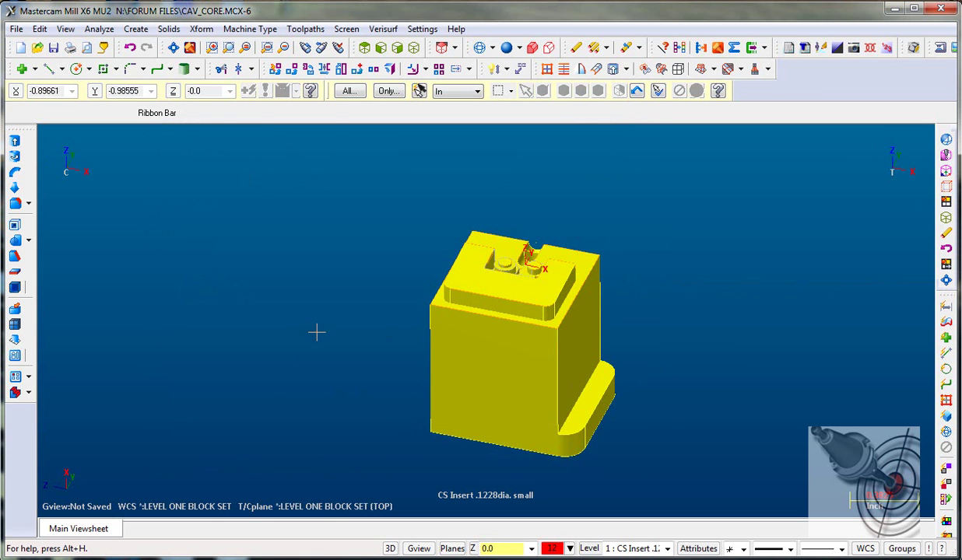
{"action": "right_click", "coordinate": [244, 238]}
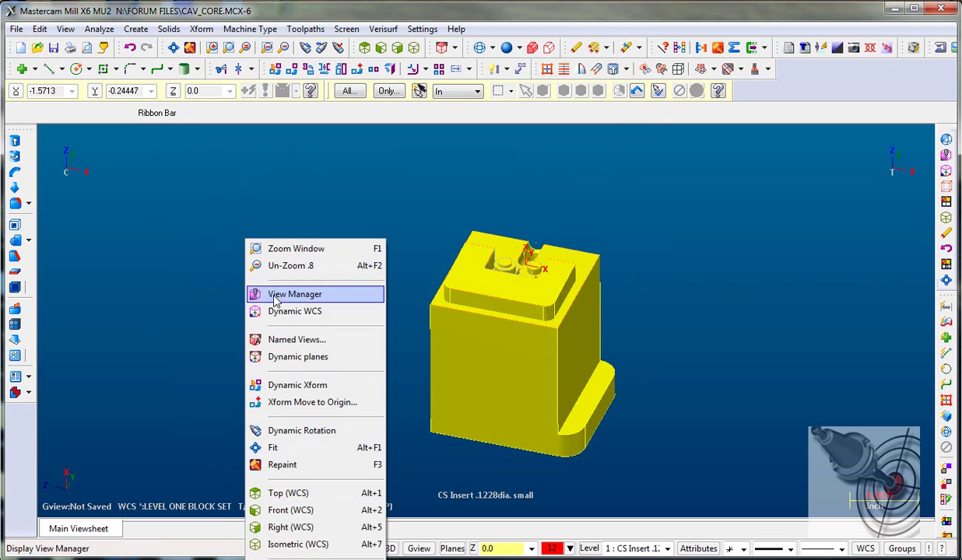
{"action": "left_click", "coordinate": [279, 476]}
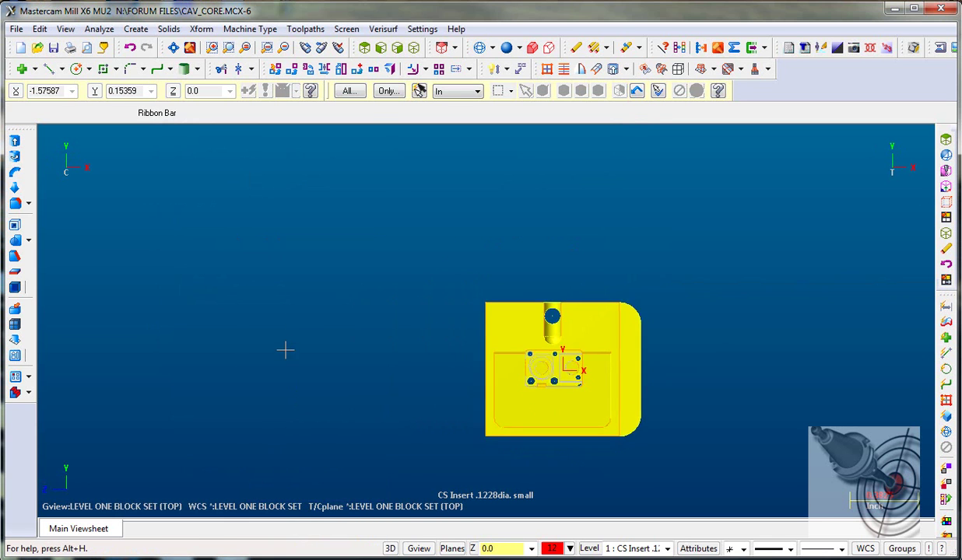
{"action": "right_click", "coordinate": [289, 312]}
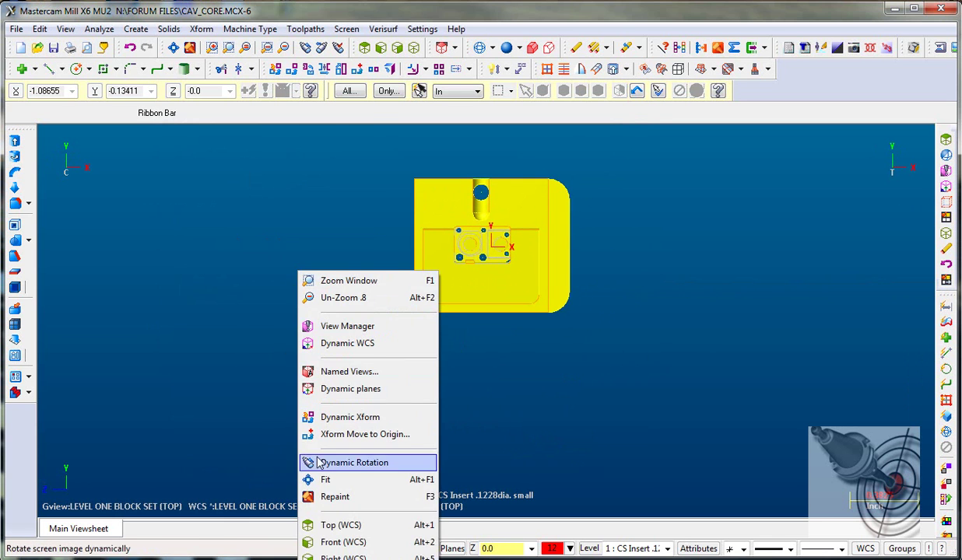
{"action": "left_click", "coordinate": [330, 542]}
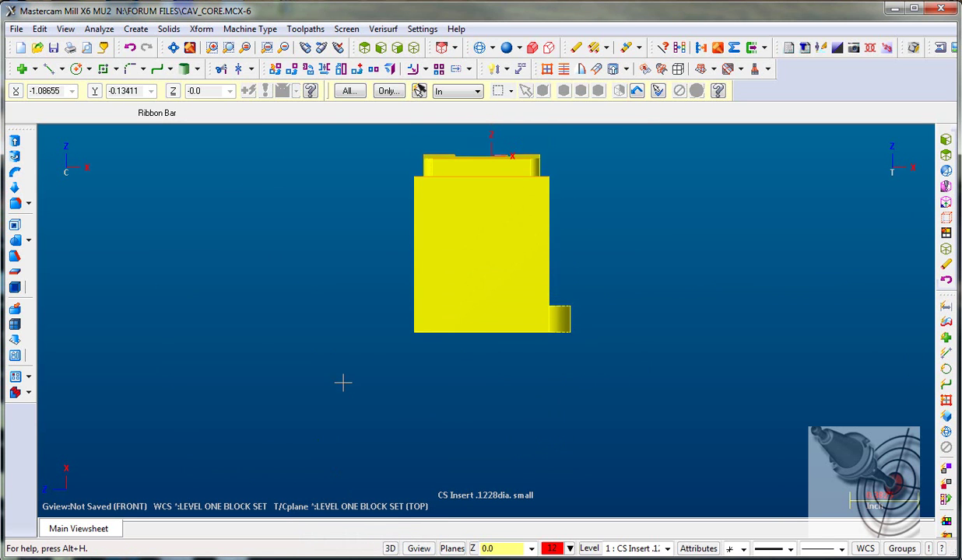
{"action": "right_click", "coordinate": [343, 364]}
{"action": "left_click", "coordinate": [386, 319]}
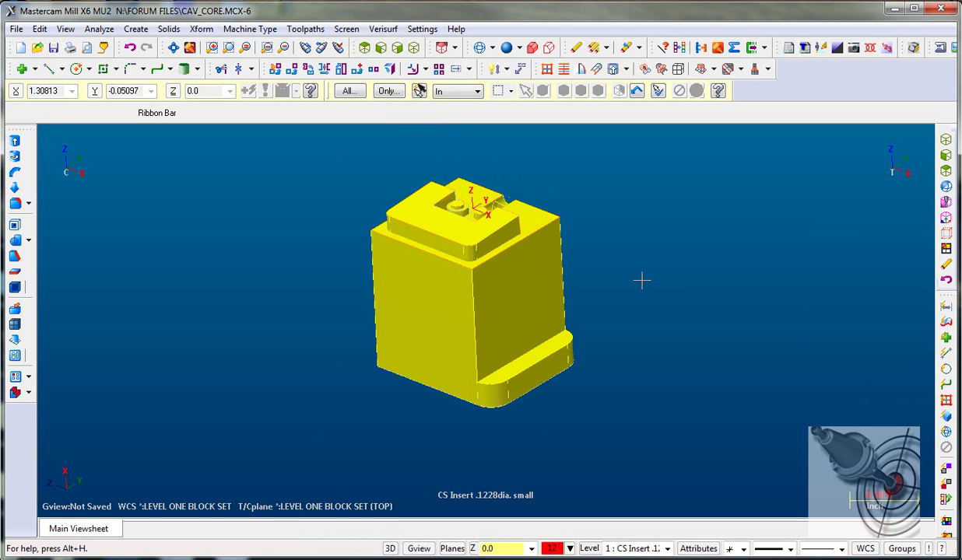
- Set the WCS, construction plane, tool plane and origin back to the TOP view in the View Manager
{"action": "right_click", "coordinate": [642, 285]}
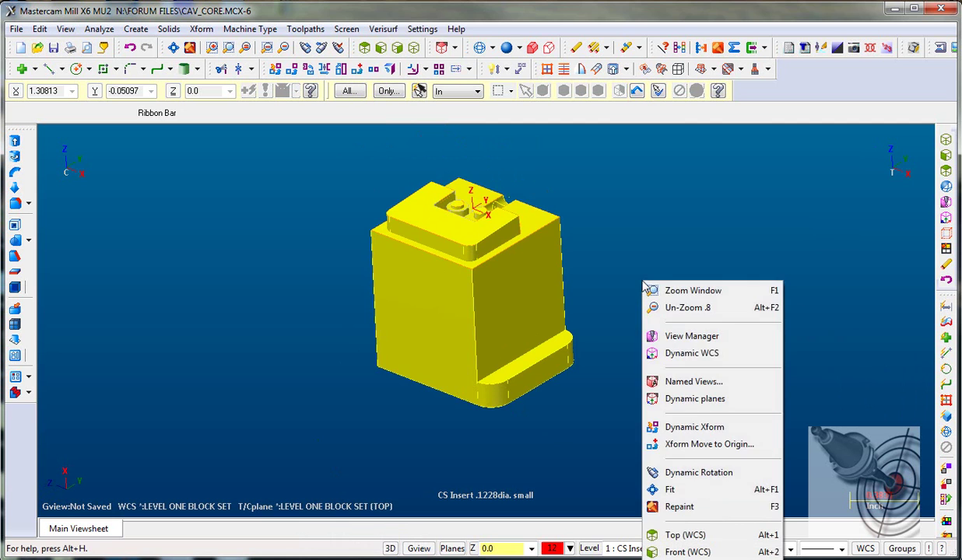
{"action": "left_click", "coordinate": [688, 336]}
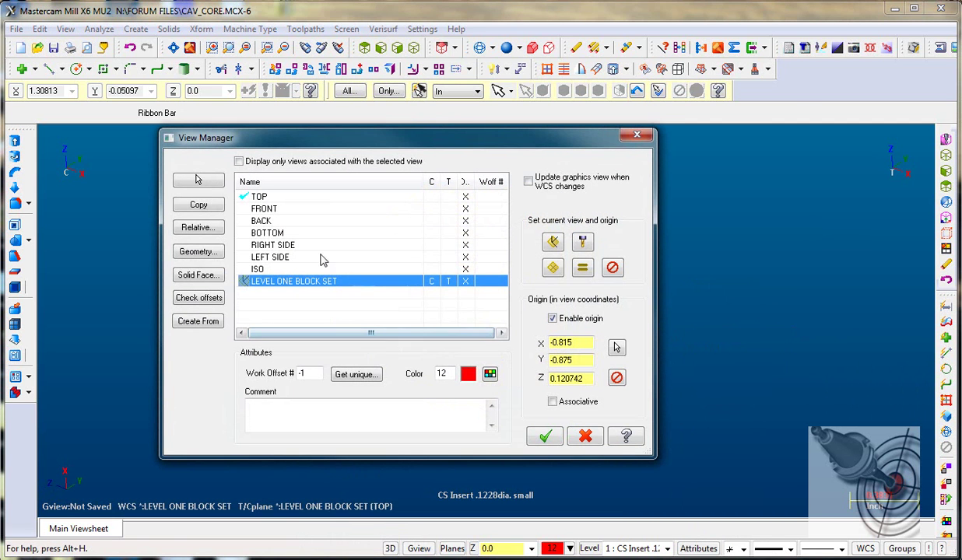
{"action": "left_click", "coordinate": [271, 197]}
{"action": "left_click", "coordinate": [584, 268]}
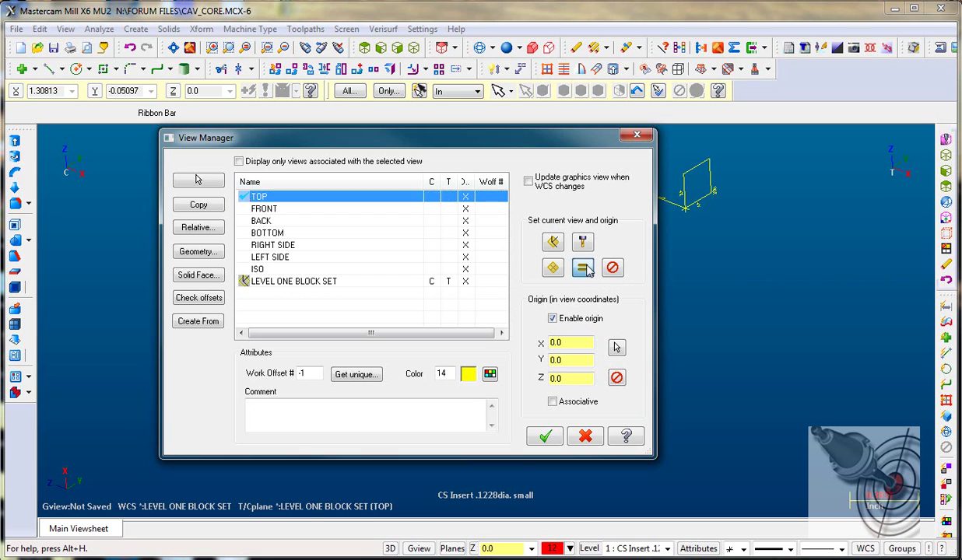
{"action": "left_click", "coordinate": [548, 438]}
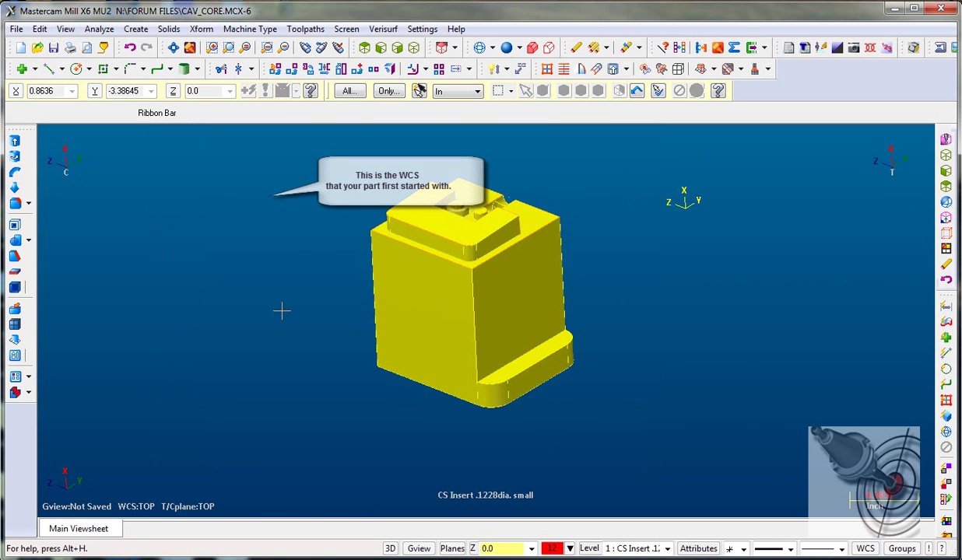
- Make level 5, CS retaining insert, the main level and hide levels 1 and 2
{"action": "left_click", "coordinate": [476, 550]}
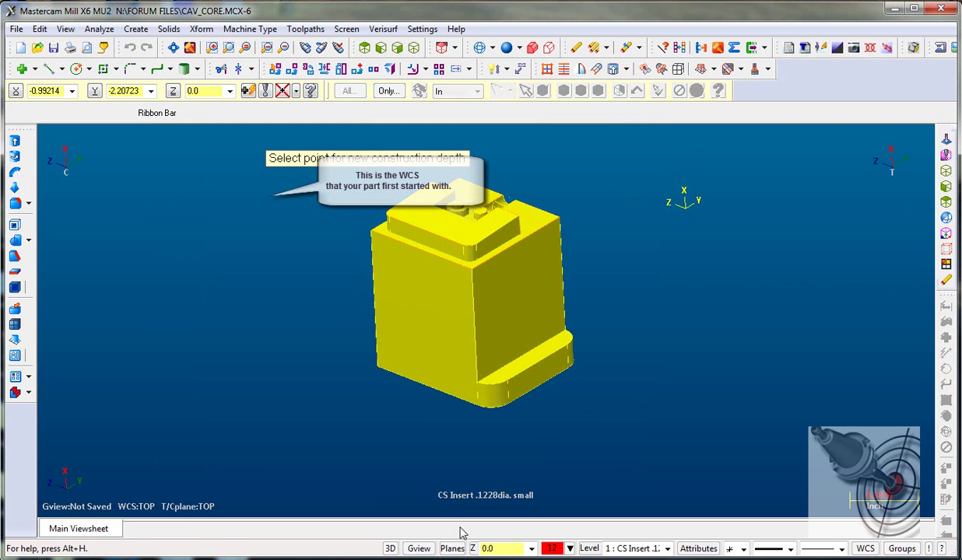
{"action": "key", "text": "Escape"}
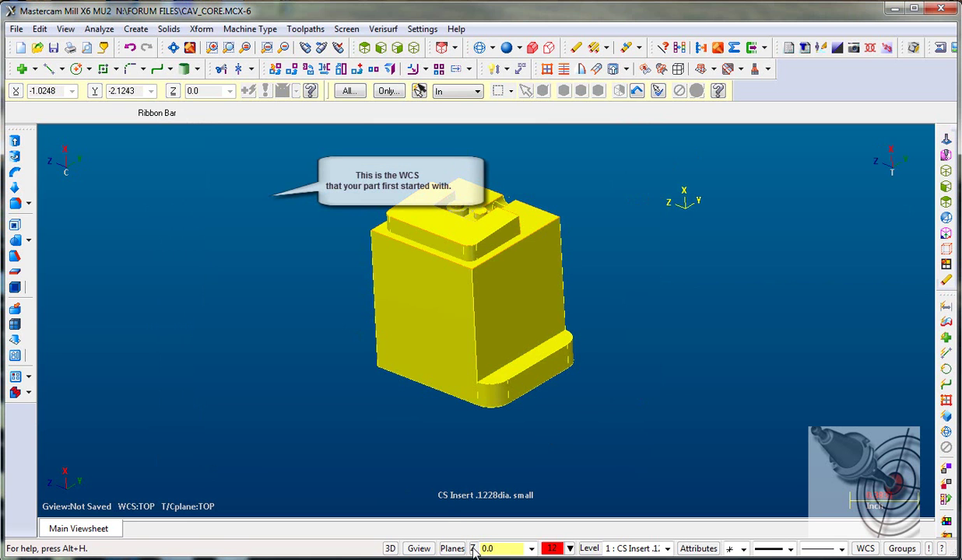
{"action": "left_click", "coordinate": [588, 549]}
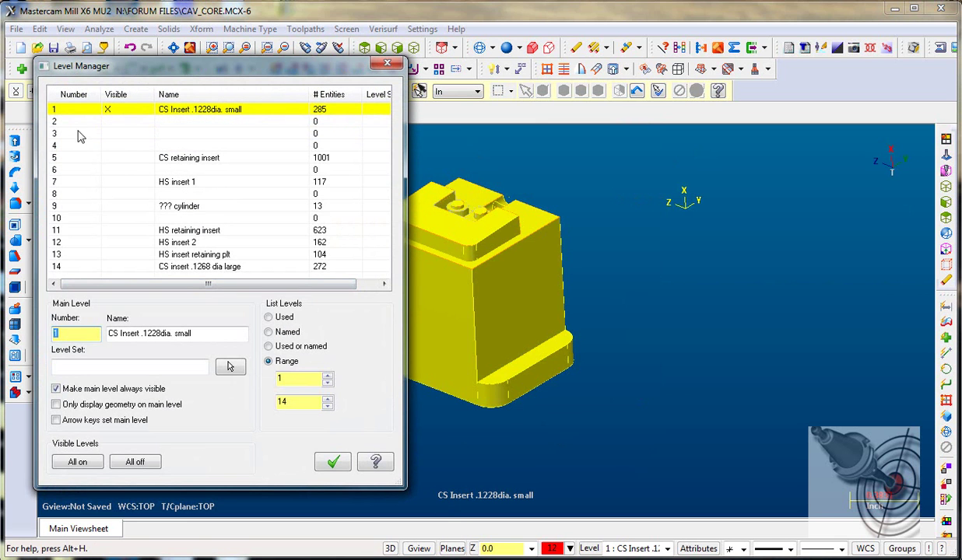
{"action": "left_click", "coordinate": [75, 123]}
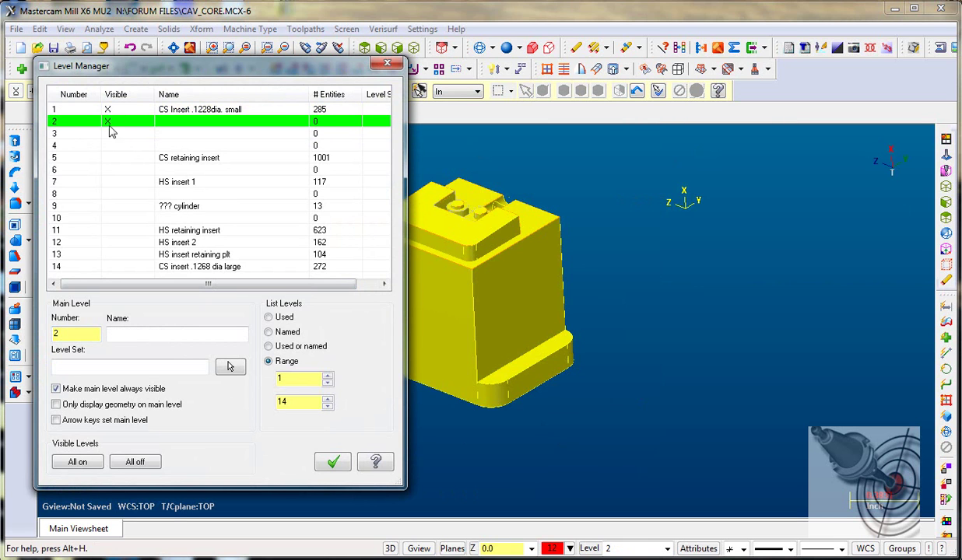
{"action": "left_click", "coordinate": [88, 158]}
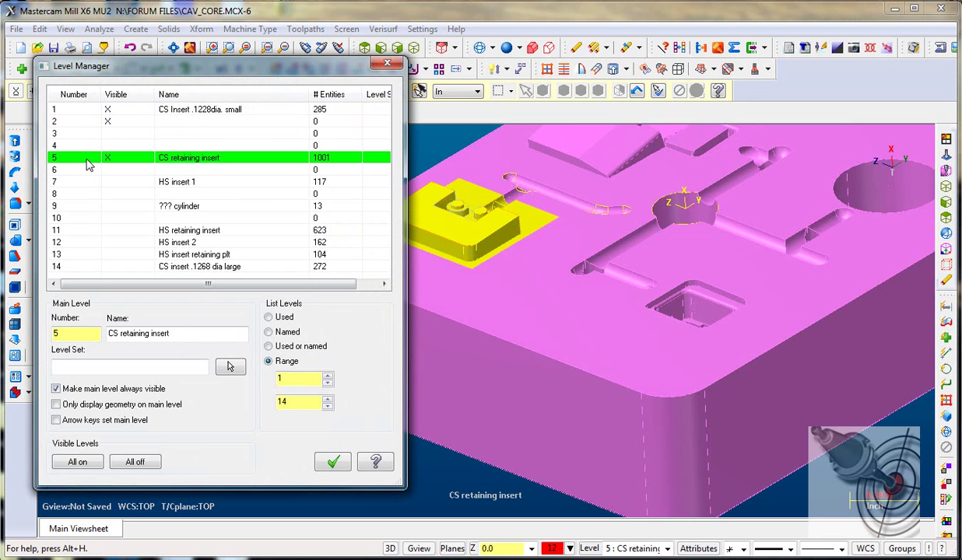
{"action": "left_click", "coordinate": [114, 111]}
{"action": "left_click", "coordinate": [113, 123]}
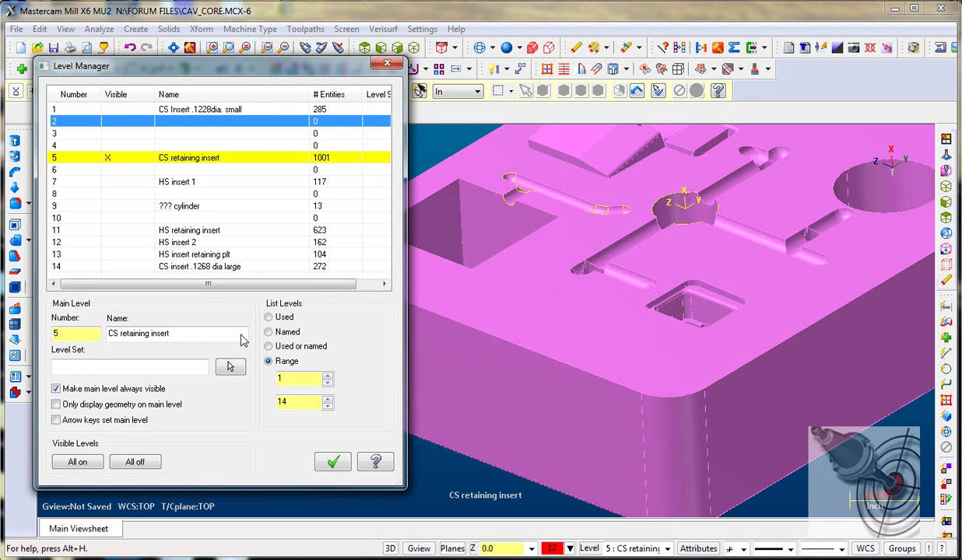
{"action": "left_click", "coordinate": [333, 462]}
- Examine the whole CS retaining insert, including its pockets, runners and bores, from the isometric view and from above
{"action": "scroll", "coordinate": [318, 456], "scroll_direction": "down", "scroll_amount": 3}
{"action": "right_click", "coordinate": [421, 363]}
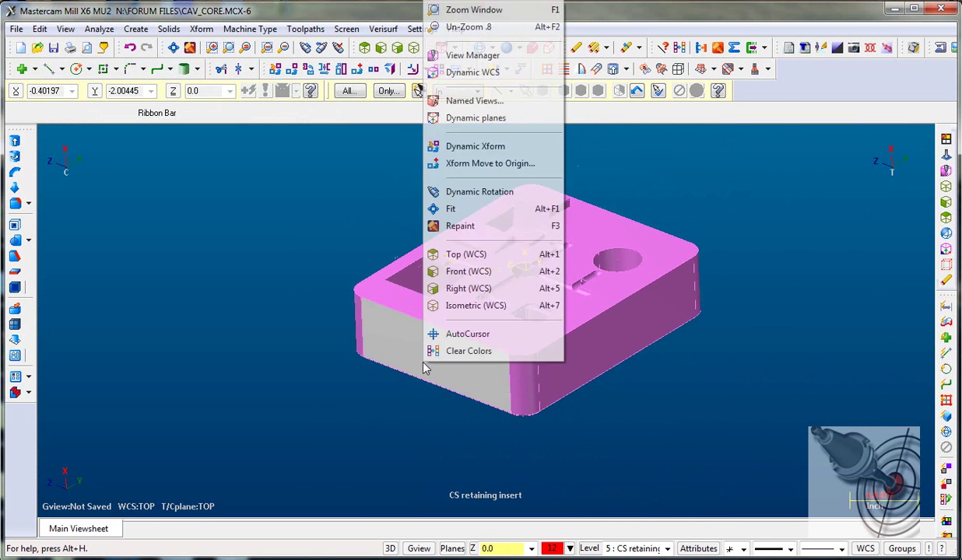
{"action": "left_click", "coordinate": [456, 307]}
{"action": "scroll", "coordinate": [306, 347], "scroll_direction": "down", "scroll_amount": 3}
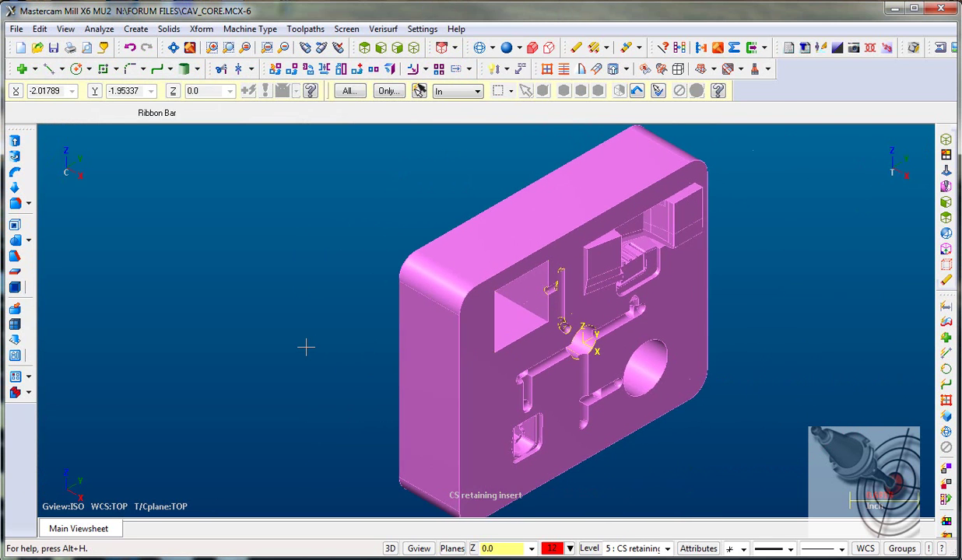
{"action": "middle_click_drag", "start_coordinate": [306, 347], "coordinate": [348, 369]}
{"action": "scroll", "coordinate": [348, 369], "scroll_direction": "down", "scroll_amount": 2}
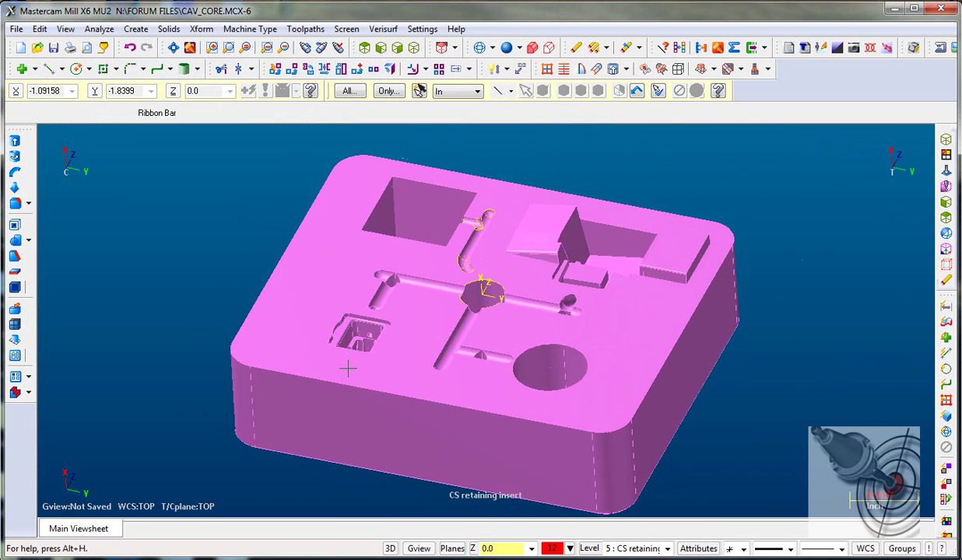
{"action": "scroll", "coordinate": [747, 365], "scroll_direction": "down", "scroll_amount": 1}
{"action": "middle_click_drag", "start_coordinate": [748, 365], "coordinate": [747, 369]}
{"action": "middle_click_drag", "start_coordinate": [558, 348], "coordinate": [761, 243]}
- Show the retaining insert as wireframe and place a new dynamic plane's origin at the center of the central counterbore's lower circle
{"action": "key", "text": "alt+s"}
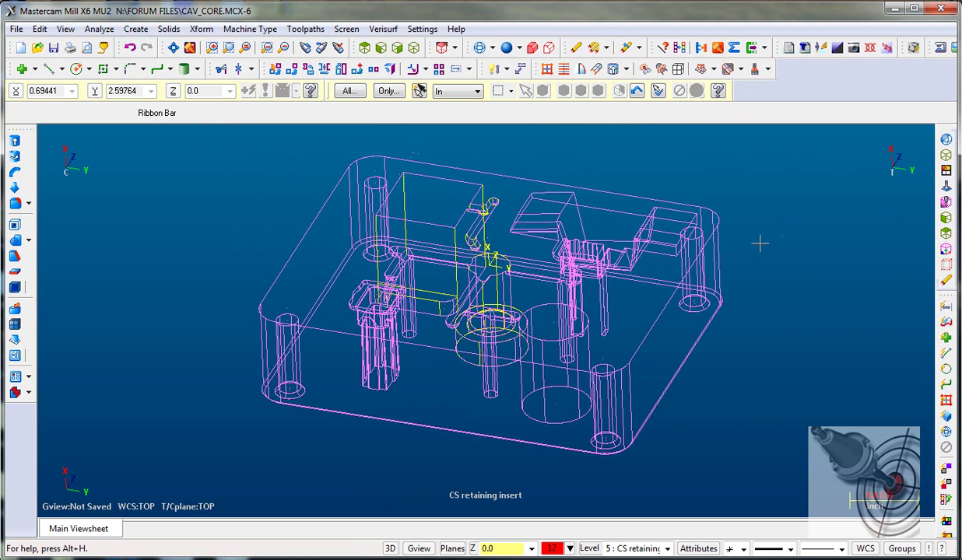
{"action": "right_click", "coordinate": [760, 243]}
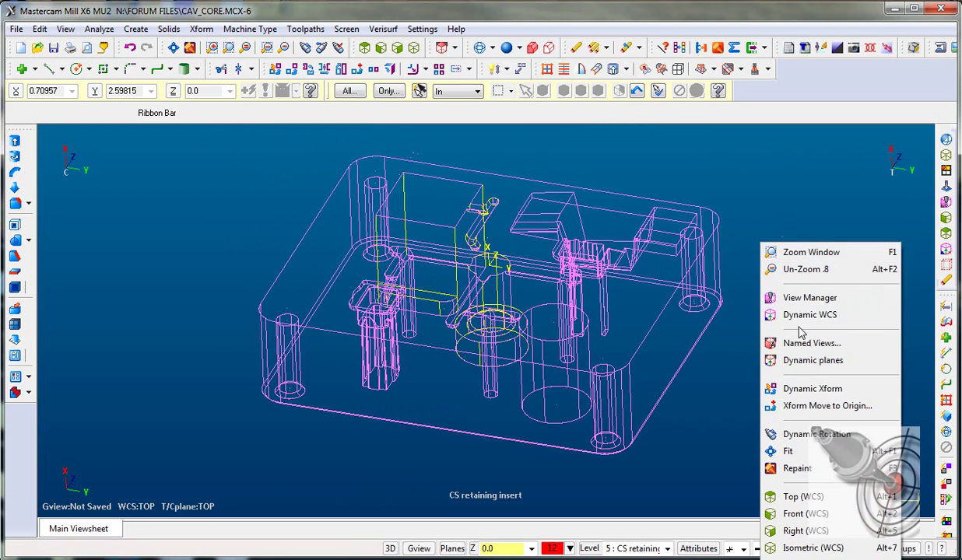
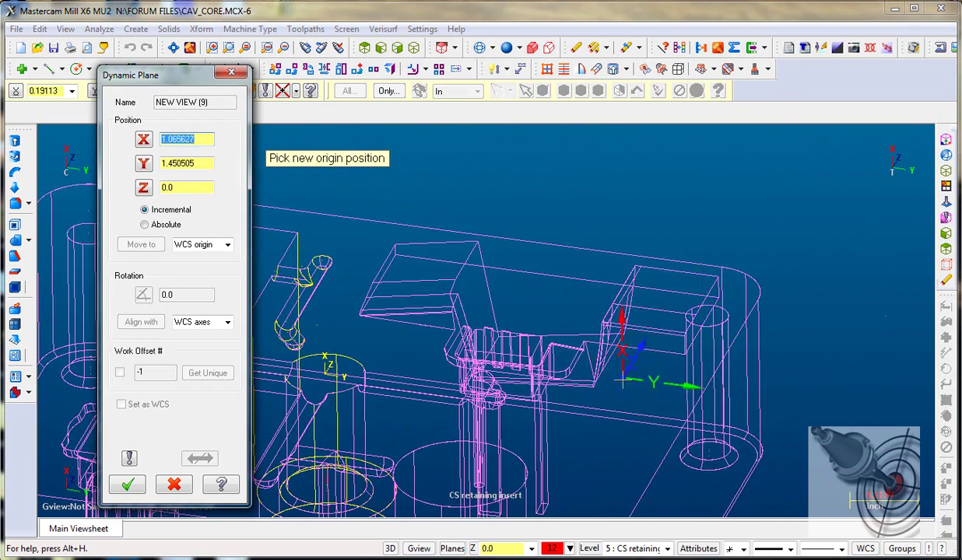
{"action": "left_click", "coordinate": [512, 341]}
{"action": "left_click", "coordinate": [512, 341]}
{"action": "middle_click_drag", "start_coordinate": [517, 429], "coordinate": [550, 441]}
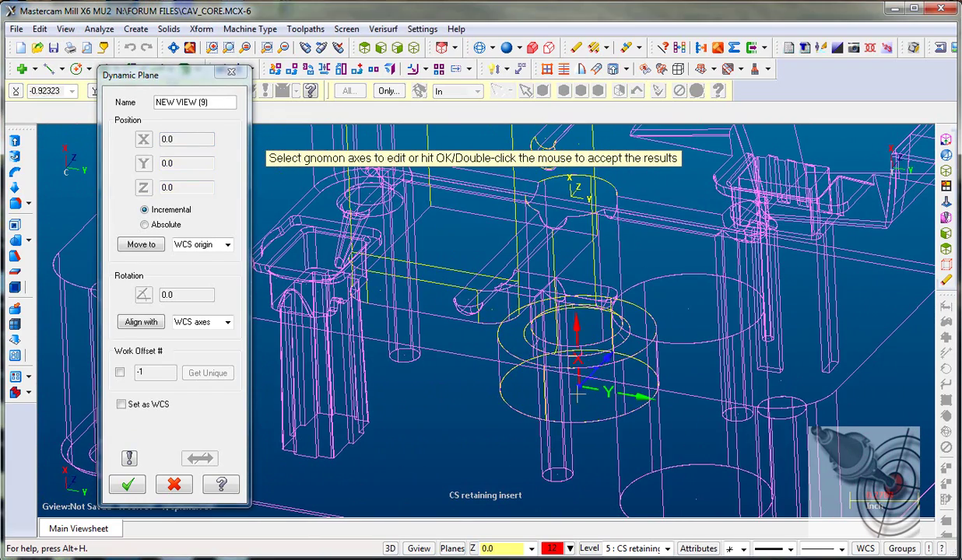
{"action": "scroll", "coordinate": [577, 396], "scroll_direction": "down", "scroll_amount": 5}
{"action": "middle_click_drag", "start_coordinate": [589, 398], "coordinate": [590, 403]}
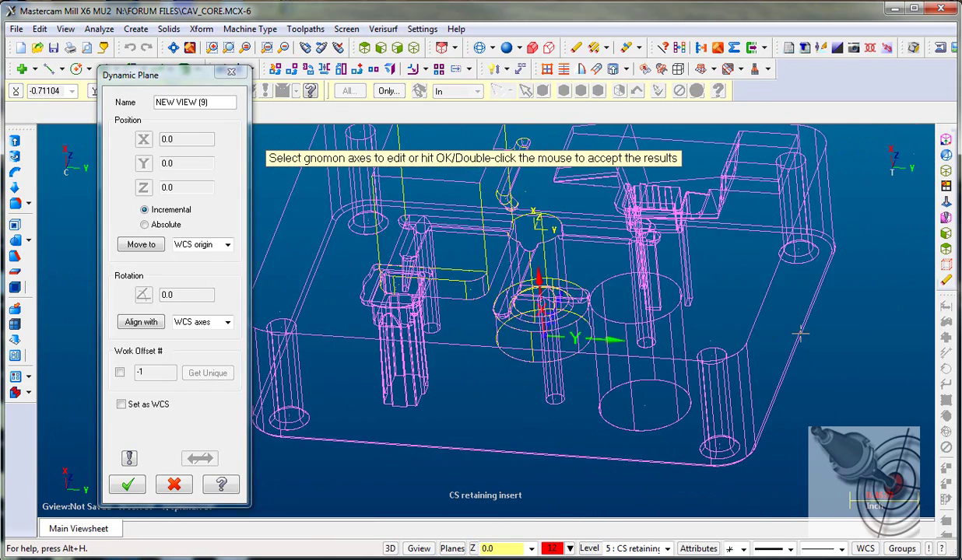
- Rotate the dynamic plane 90 degrees about its Y axis so that Z points up out of the counterbore
{"action": "middle_click_drag", "start_coordinate": [801, 333], "coordinate": [801, 335]}
{"action": "middle_click_drag", "start_coordinate": [671, 339], "coordinate": [693, 290]}
{"action": "middle_click_drag", "start_coordinate": [731, 160], "coordinate": [617, 426]}
{"action": "scroll", "coordinate": [614, 426], "scroll_direction": "up", "scroll_amount": 5}
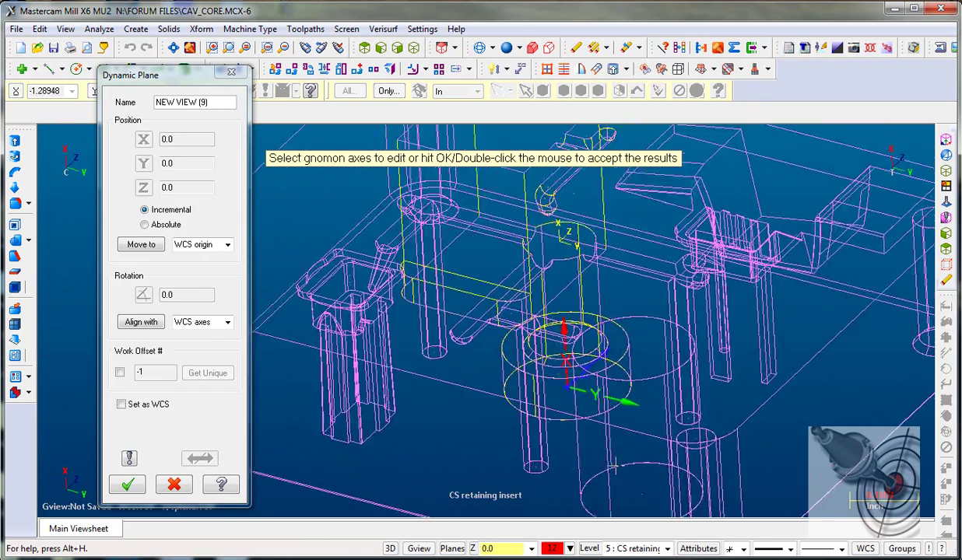
{"action": "scroll", "coordinate": [608, 437], "scroll_direction": "up", "scroll_amount": 3}
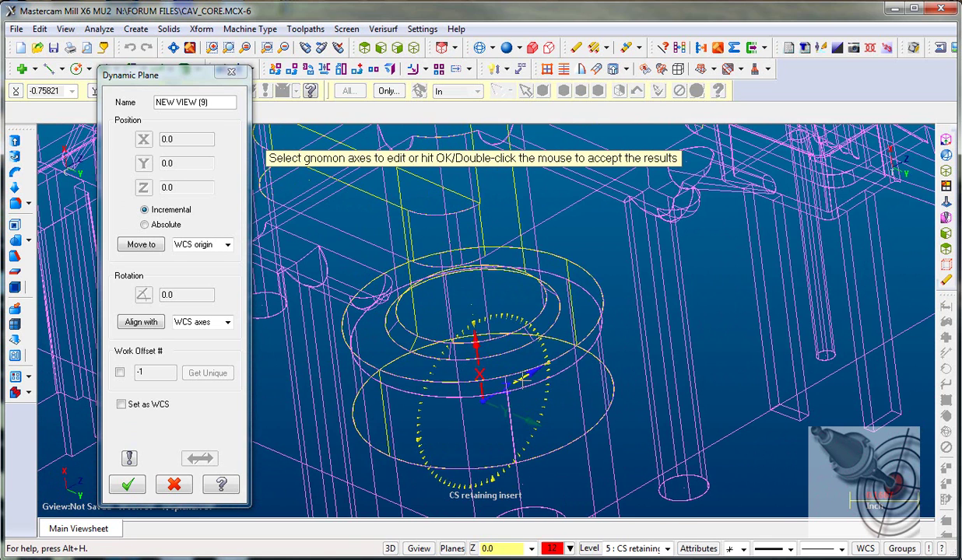
{"action": "left_click", "coordinate": [535, 375]}
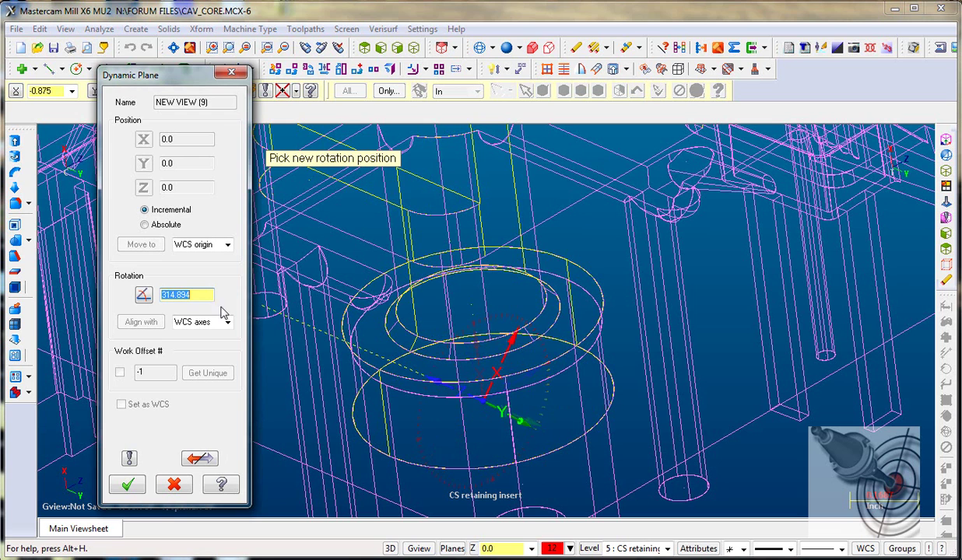
{"action": "left_click_drag", "start_coordinate": [201, 298], "coordinate": [155, 305]}
{"action": "type", "text": "90"}
{"action": "key", "text": "Return"}
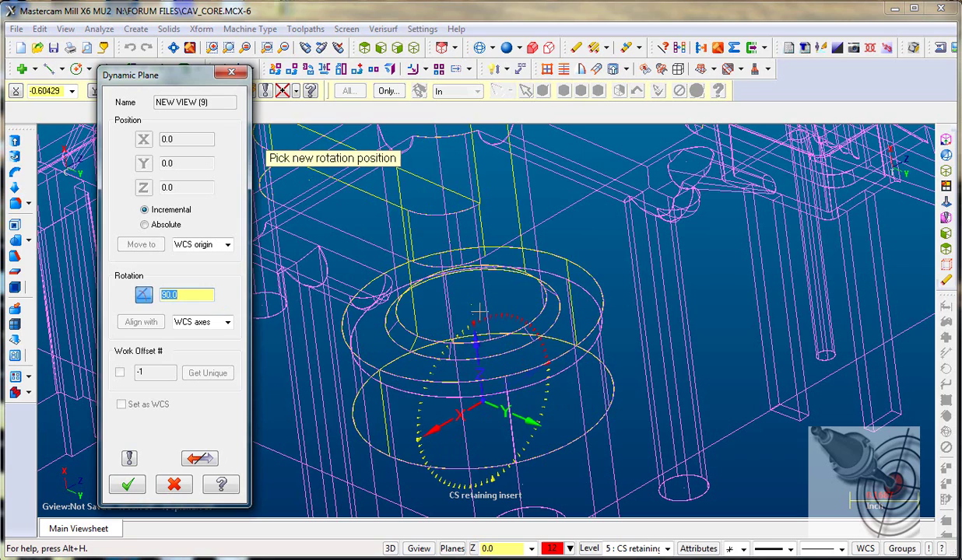
{"action": "middle_click_drag", "start_coordinate": [573, 418], "coordinate": [316, 366]}
{"action": "left_click", "coordinate": [310, 337]}
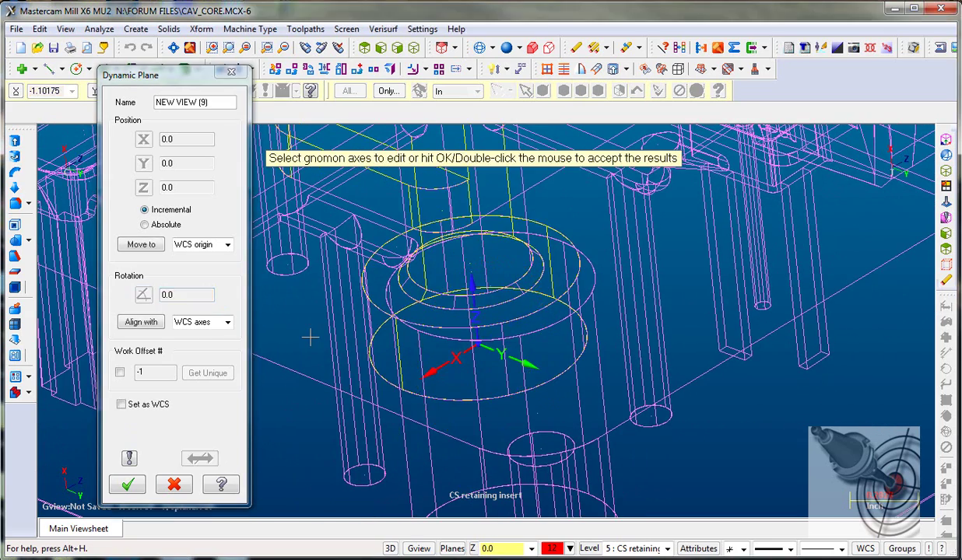
- Rotate the dynamic plane about its Z axis until X points in the former Y direction
{"action": "middle_click_drag", "start_coordinate": [483, 416], "coordinate": [440, 427]}
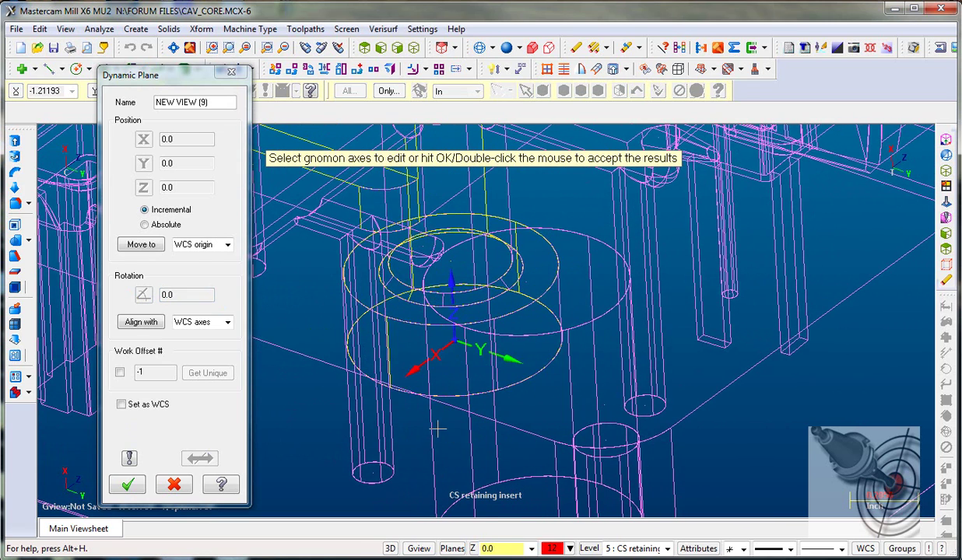
{"action": "left_click", "coordinate": [427, 366]}
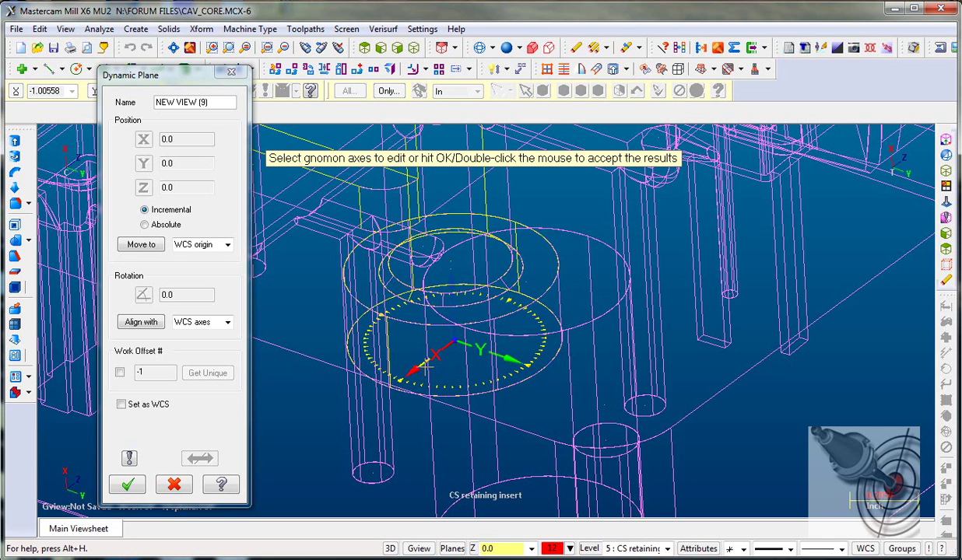
{"action": "left_click", "coordinate": [414, 370]}
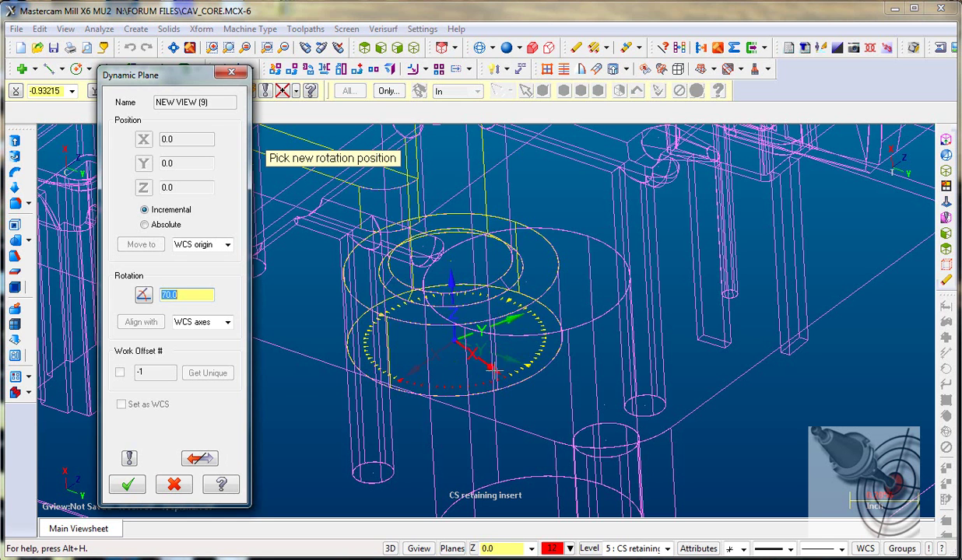
{"action": "left_click", "coordinate": [528, 364]}
- Move the dynamic plane's origin up along Z to the height of the raised block's upper corner, at Z about 0.113
{"action": "middle_click_drag", "start_coordinate": [686, 388], "coordinate": [843, 442]}
{"action": "middle_click_drag", "start_coordinate": [483, 444], "coordinate": [434, 255]}
{"action": "middle_click_drag", "start_coordinate": [843, 442], "coordinate": [849, 392]}
{"action": "middle_click_drag", "start_coordinate": [685, 268], "coordinate": [540, 437]}
{"action": "scroll", "coordinate": [540, 437], "scroll_direction": "up", "scroll_amount": 2}
{"action": "scroll", "coordinate": [538, 438], "scroll_direction": "up", "scroll_amount": 2}
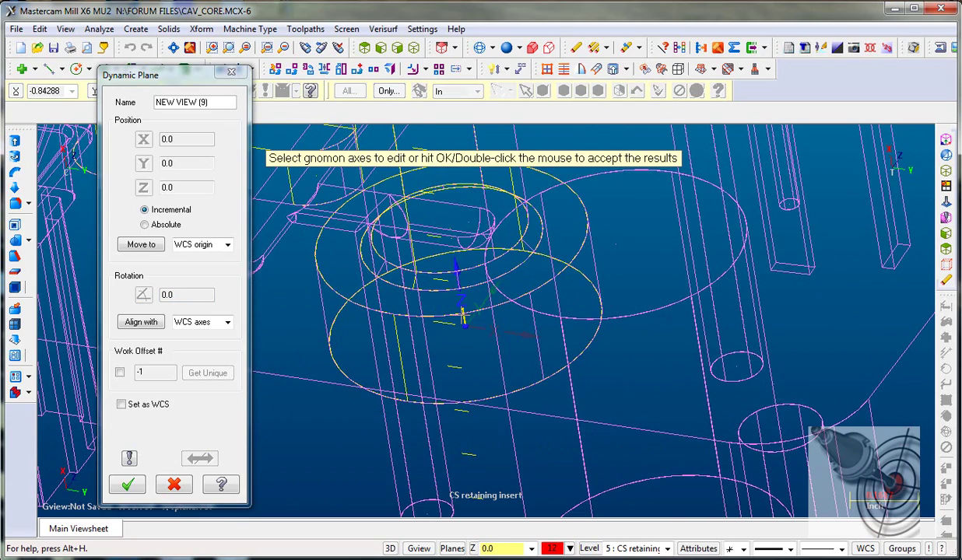
{"action": "left_click", "coordinate": [463, 316]}
{"action": "middle_click_drag", "start_coordinate": [465, 326], "coordinate": [645, 299]}
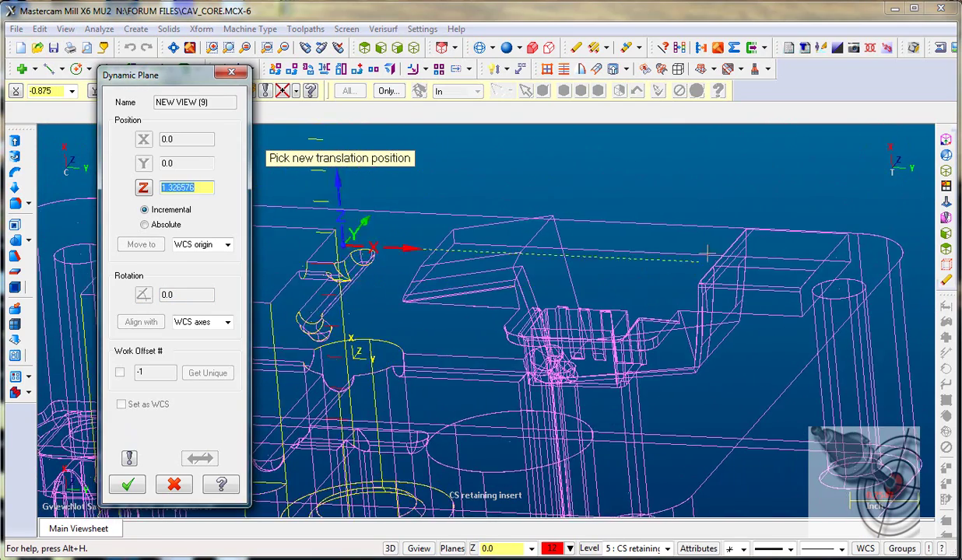
{"action": "left_click", "coordinate": [745, 231]}
- Check the gnomon's height and axis directions against the whole retaining insert from the front and at an angle
{"action": "middle_click_drag", "start_coordinate": [745, 231], "coordinate": [615, 253]}
{"action": "scroll", "coordinate": [601, 238], "scroll_direction": "down", "scroll_amount": 2}
{"action": "right_click", "coordinate": [596, 193]}
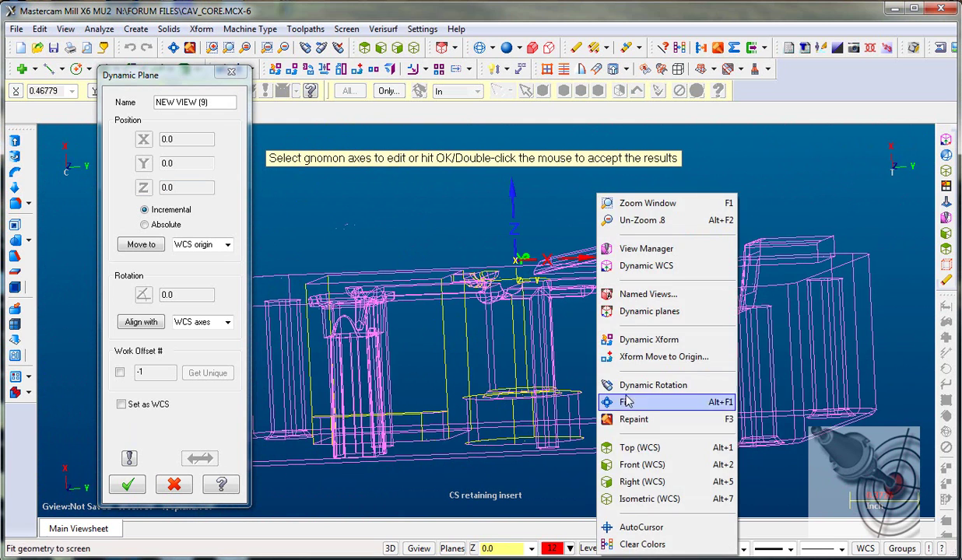
{"action": "left_click", "coordinate": [621, 465]}
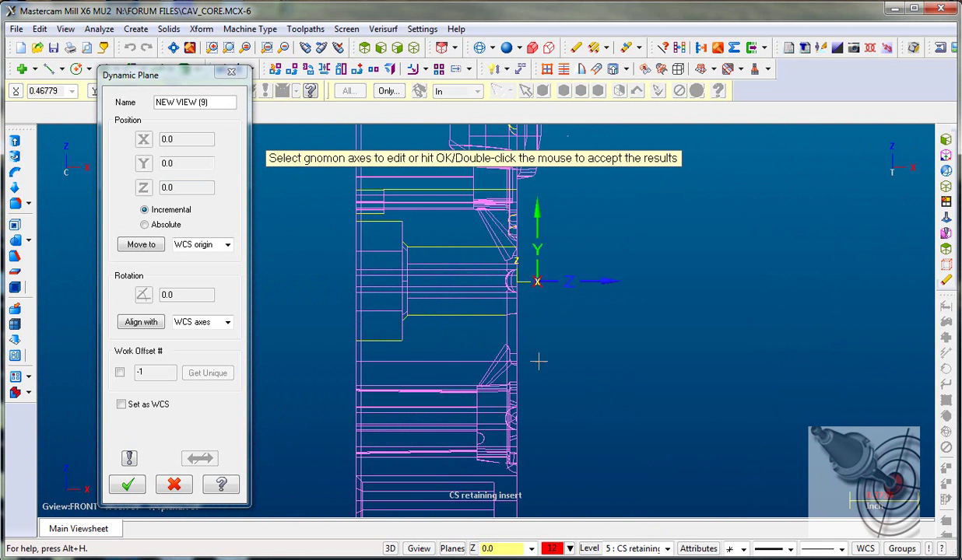
{"action": "scroll", "coordinate": [539, 361], "scroll_direction": "down", "scroll_amount": 4}
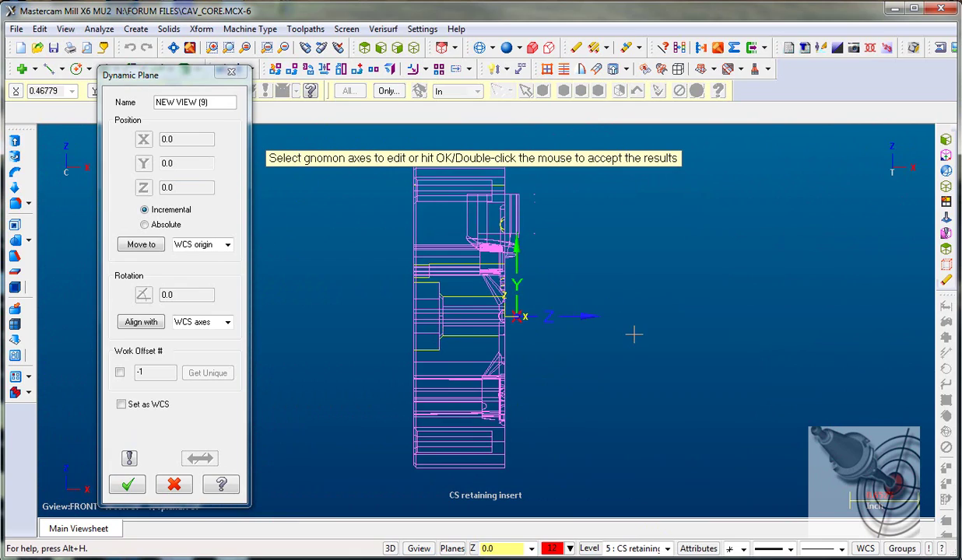
{"action": "mouse_move", "coordinate": [634, 334]}
{"action": "middle_mouse_down"}
{"action": "mouse_move", "coordinate": [697, 352]}
{"action": "mouse_move", "coordinate": [746, 386]}
{"action": "mouse_move", "coordinate": [837, 417]}
{"action": "mouse_move", "coordinate": [636, 349]}
{"action": "middle_mouse_up"}
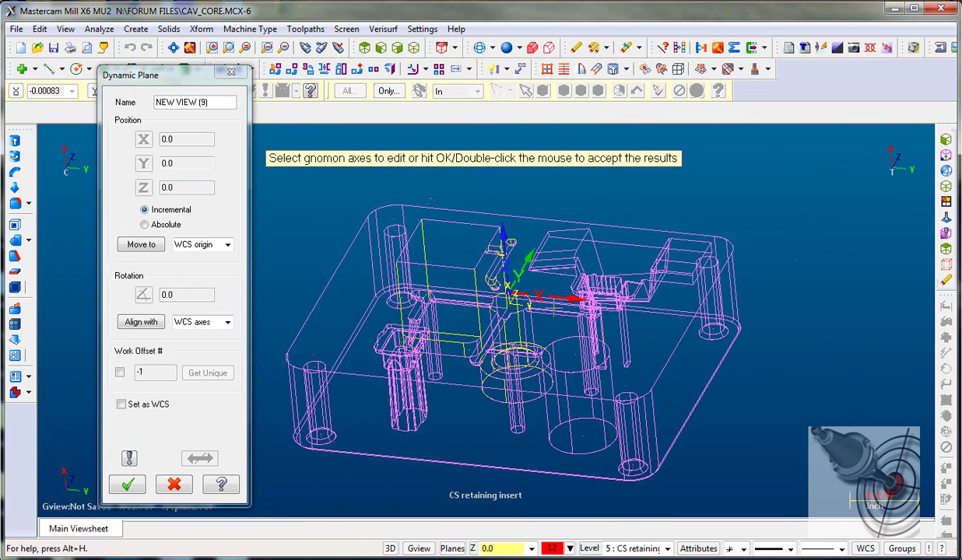
{"action": "key", "text": "Right"}
{"action": "key", "text": "Right"}
{"action": "key", "text": "Right"}
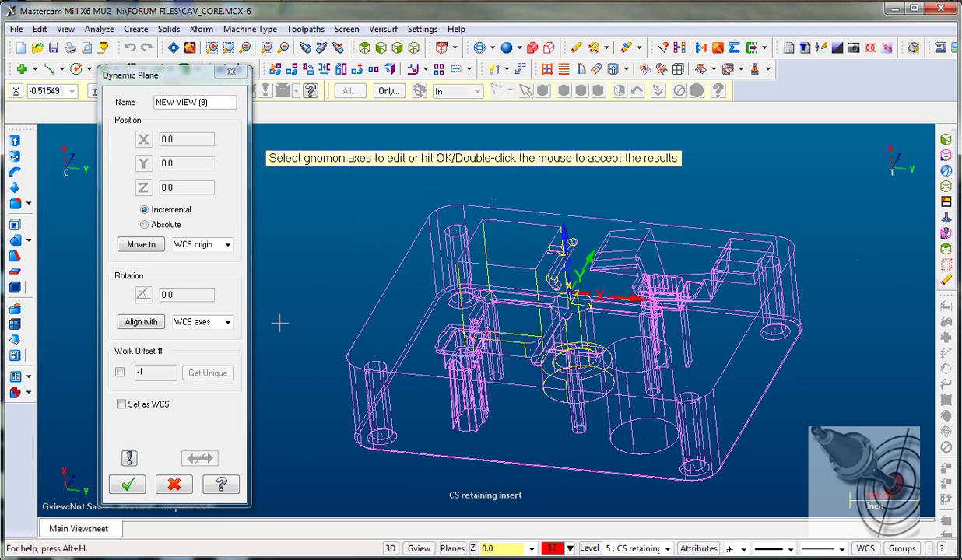
- Accept the dynamic plane and save it as a new view named "levle 5 set" with a new origin
{"action": "left_click", "coordinate": [128, 486]}
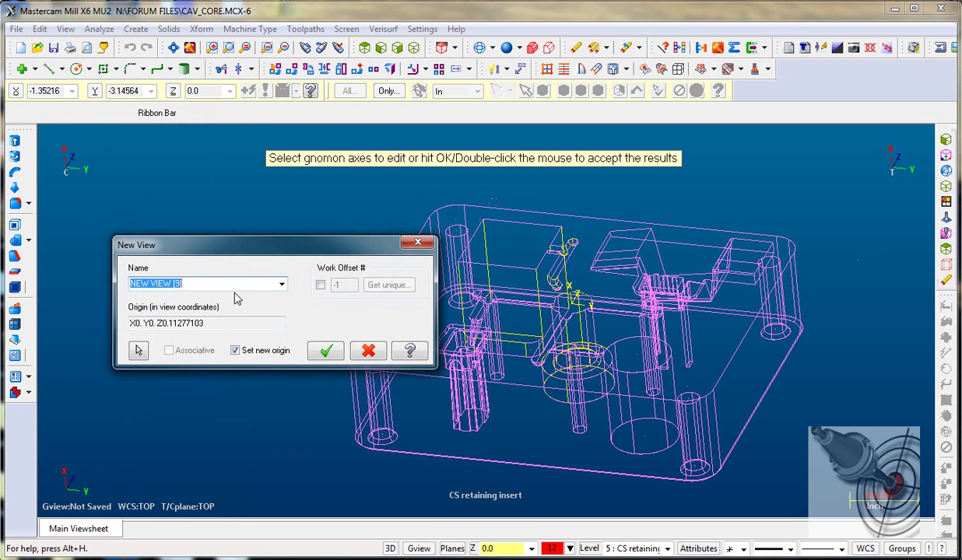
{"action": "key", "text": "BackSpace"}
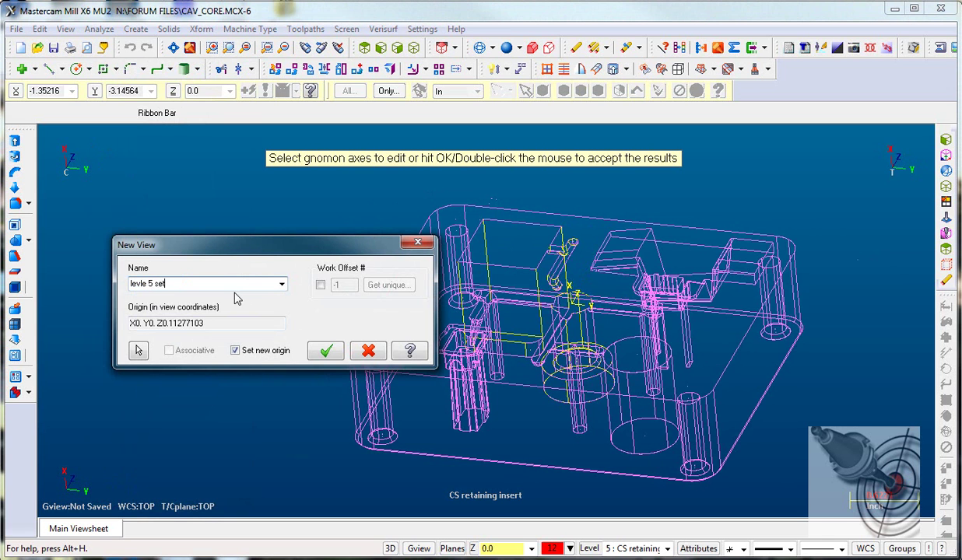
{"action": "left_click", "coordinate": [326, 351]}
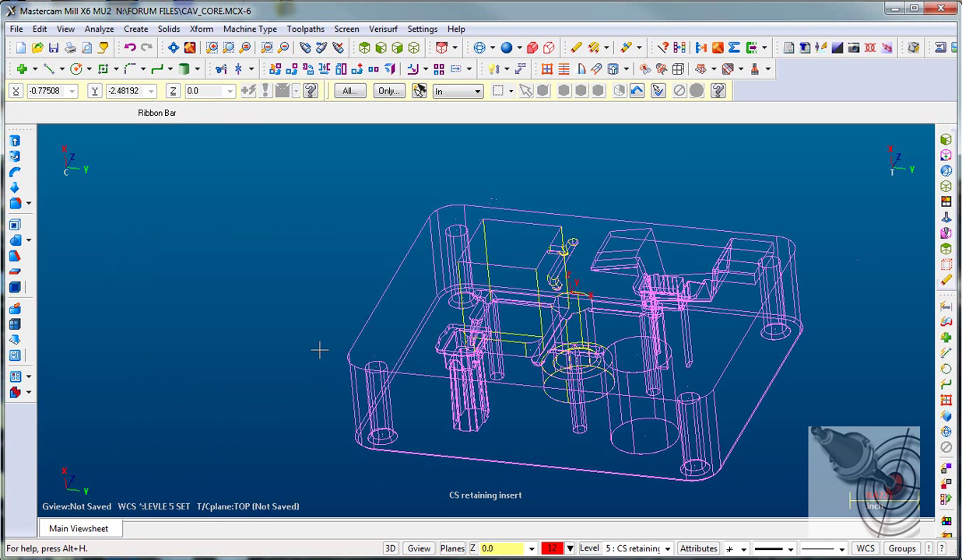
- Set the WCS, construction plane, tool plane and origin to the TOP view again in the View Manager
{"action": "scroll", "coordinate": [303, 289], "scroll_direction": "down", "scroll_amount": 3}
{"action": "right_click", "coordinate": [696, 245]}
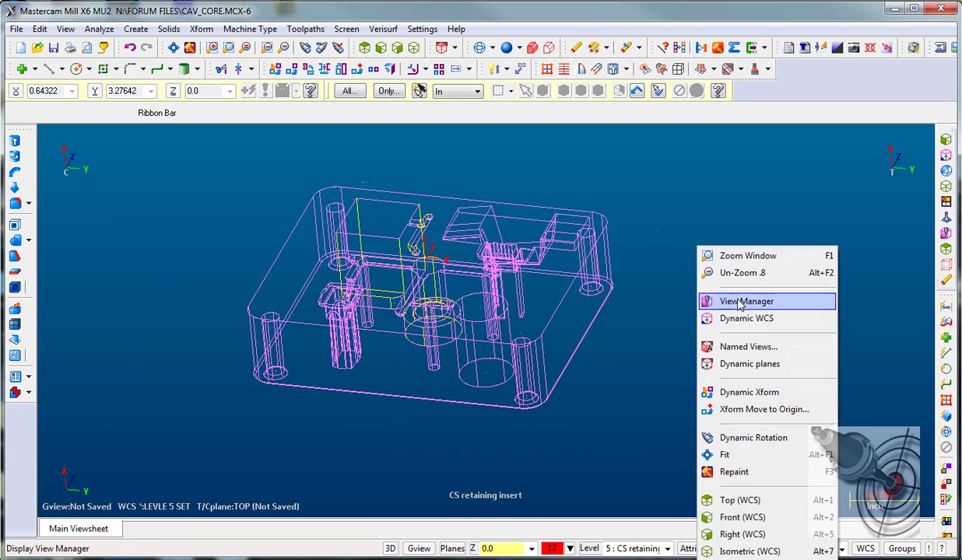
{"action": "left_click", "coordinate": [744, 304]}
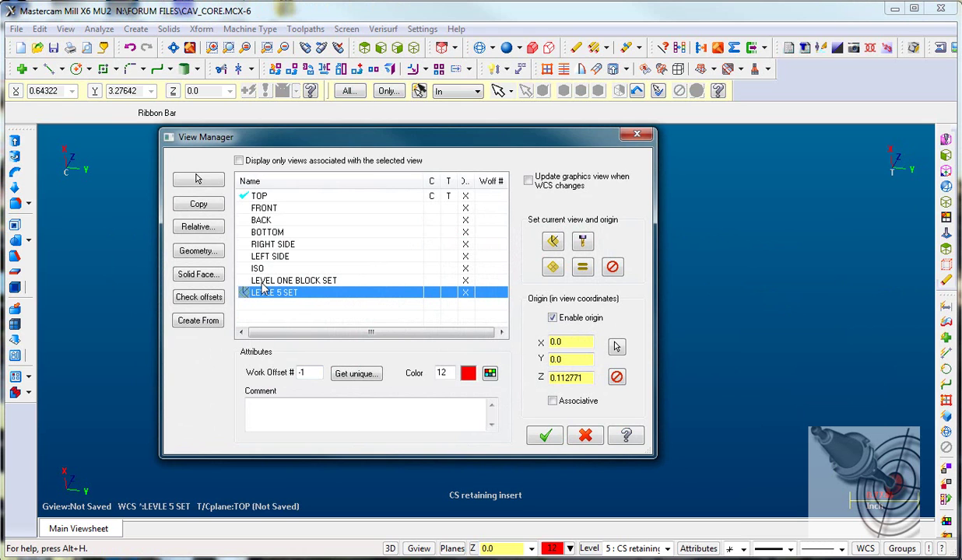
{"action": "left_click", "coordinate": [271, 198]}
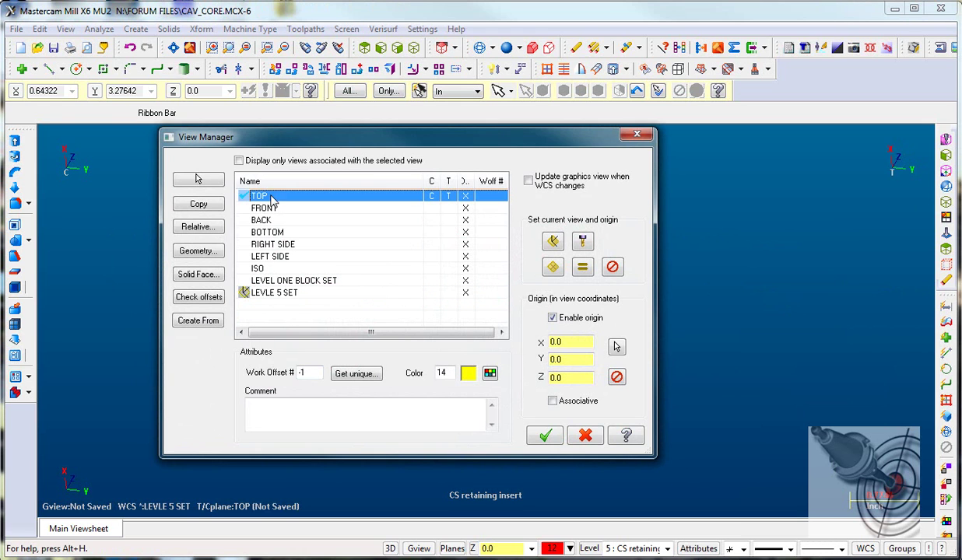
{"action": "left_click", "coordinate": [583, 273]}
{"action": "left_click", "coordinate": [545, 436]}
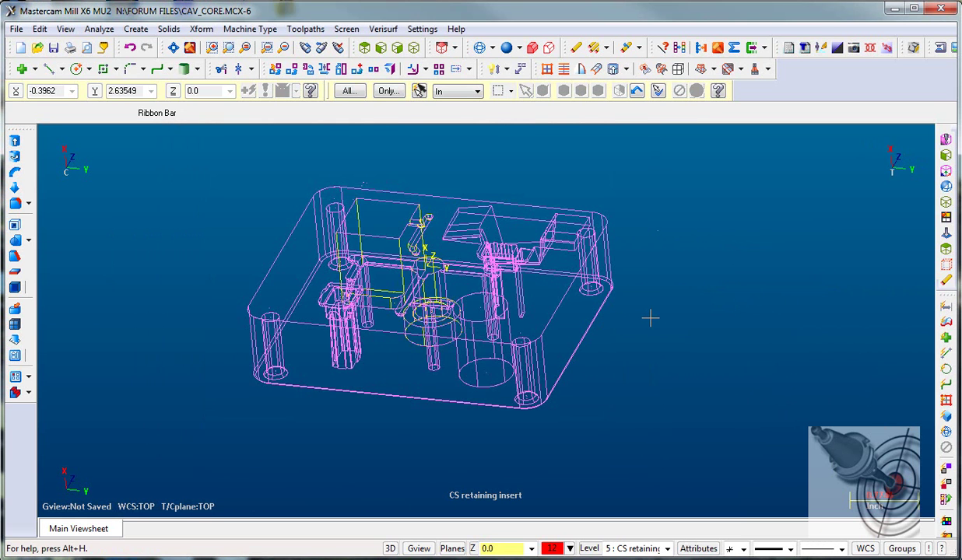
- Turn on all levels and view the complete mold assembly shaded from the isometric direction
{"action": "key", "text": "alt+z"}
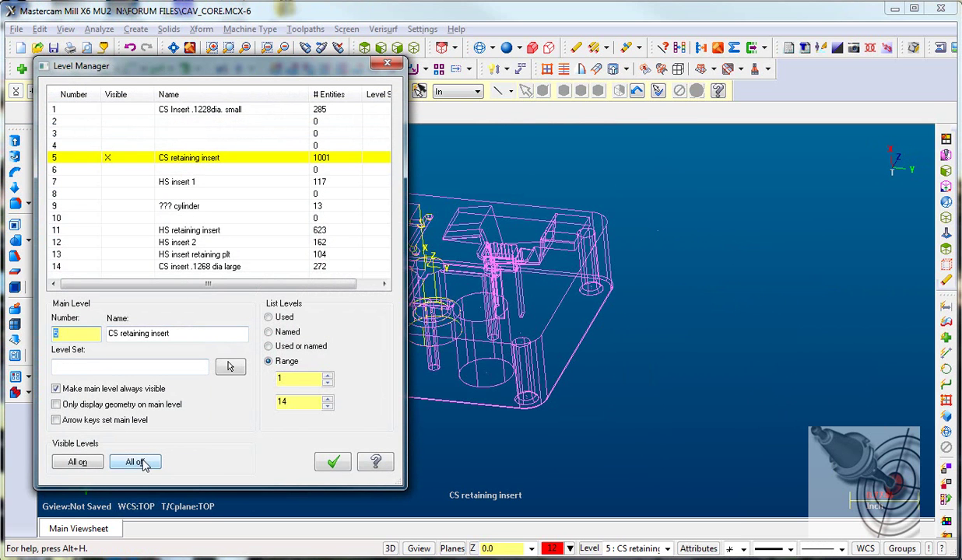
{"action": "left_click", "coordinate": [98, 462]}
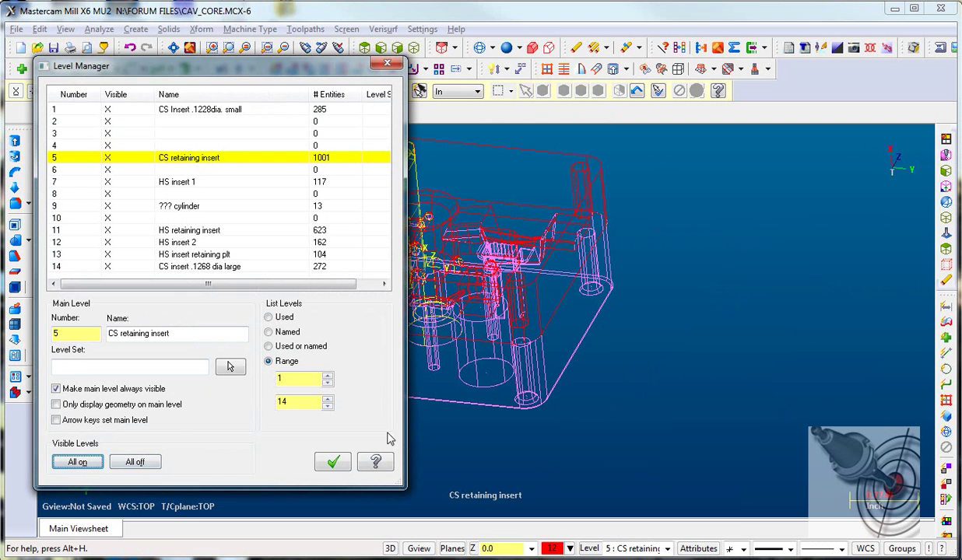
{"action": "left_click", "coordinate": [334, 464]}
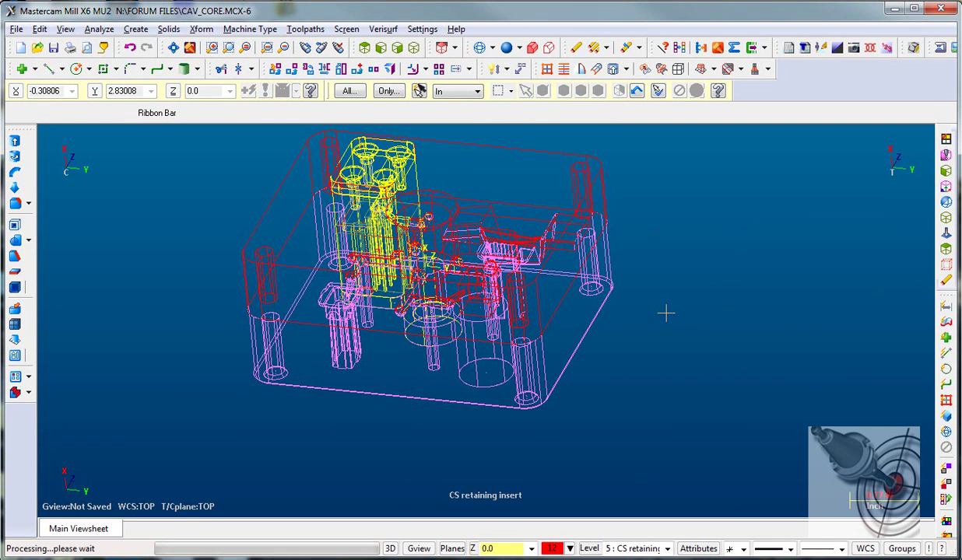
{"action": "right_click", "coordinate": [666, 313]}
{"action": "left_click", "coordinate": [705, 559]}
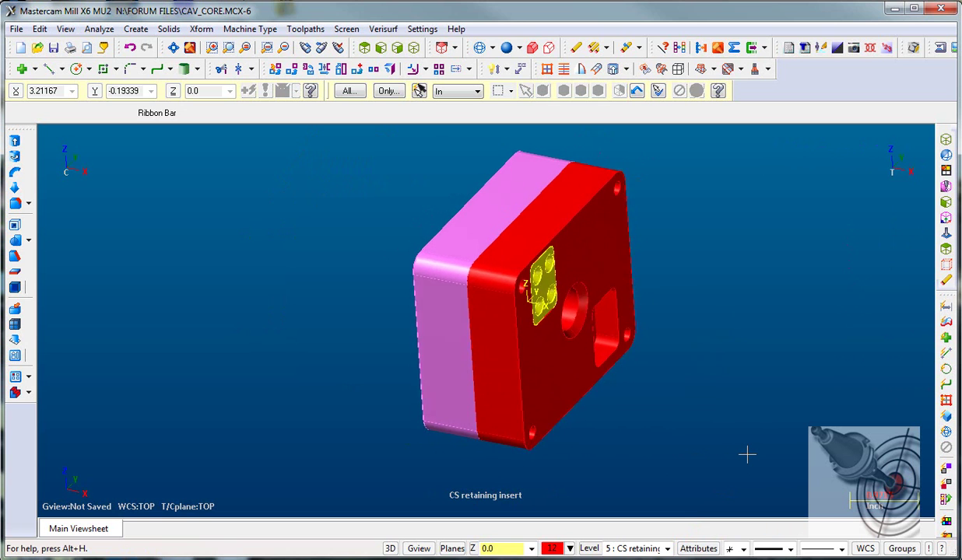
- Make level 12, HS insert 2, the main level and hide all other levels
{"action": "key", "text": "alt+z"}
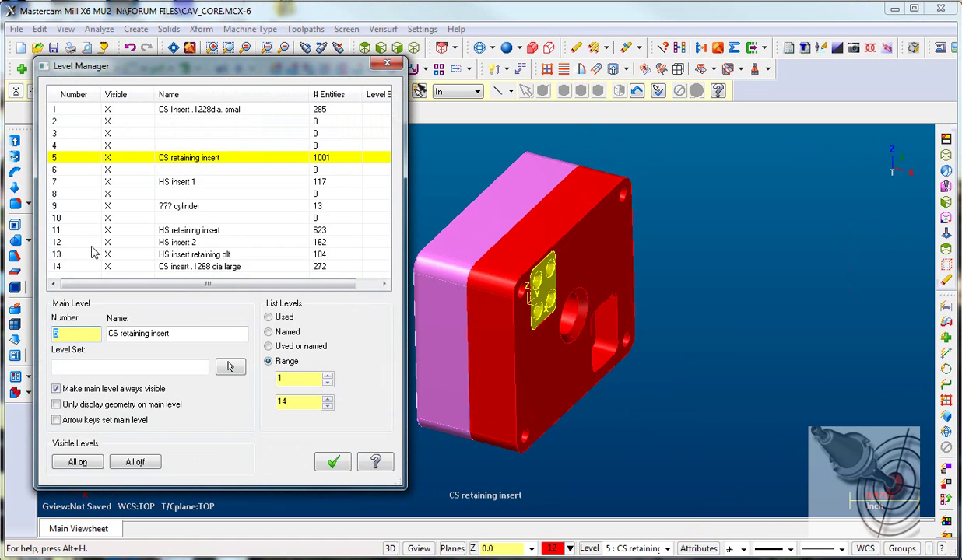
{"action": "left_click", "coordinate": [78, 245]}
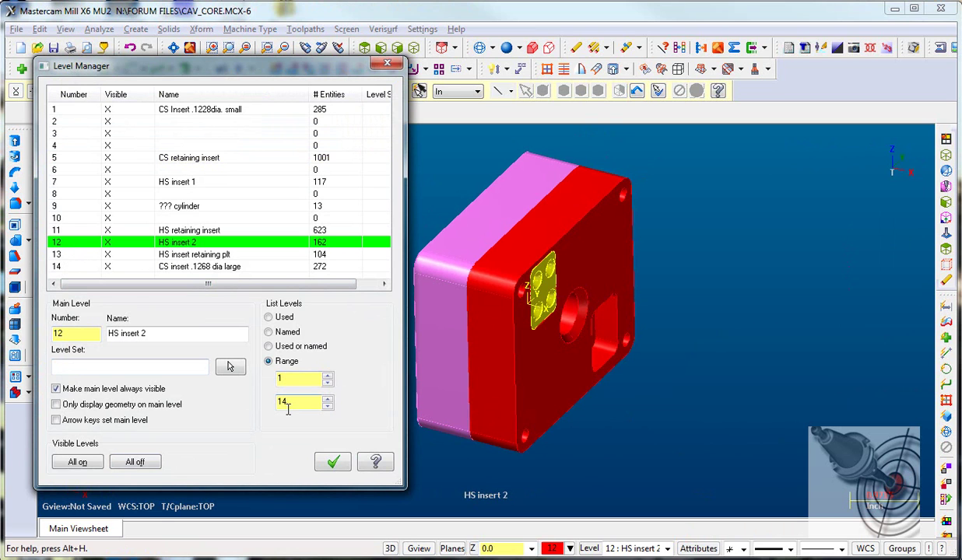
{"action": "left_click", "coordinate": [144, 464]}
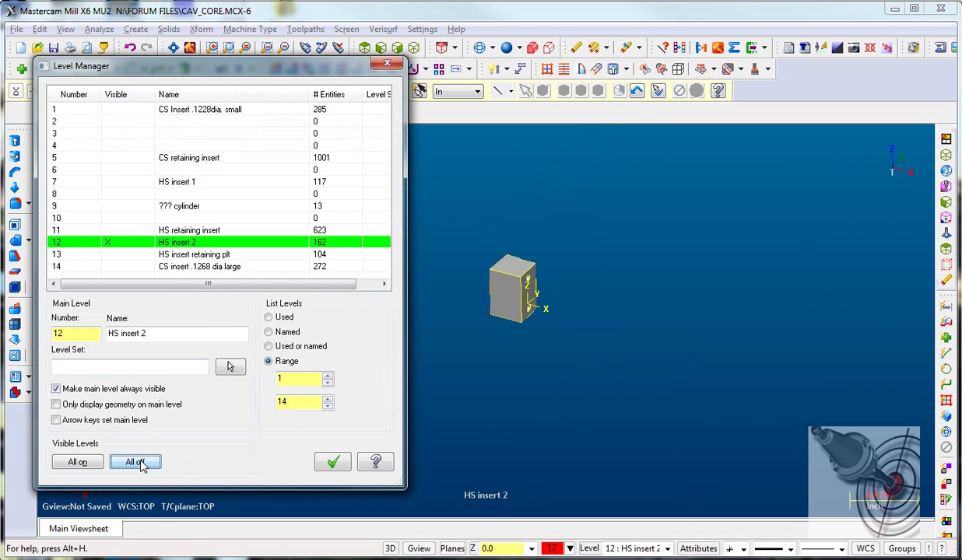
{"action": "middle_click_drag", "start_coordinate": [637, 335], "coordinate": [613, 364]}
{"action": "scroll", "coordinate": [774, 363], "scroll_direction": "up", "scroll_amount": 7}
{"action": "scroll", "coordinate": [600, 440], "scroll_direction": "up", "scroll_amount": 4}
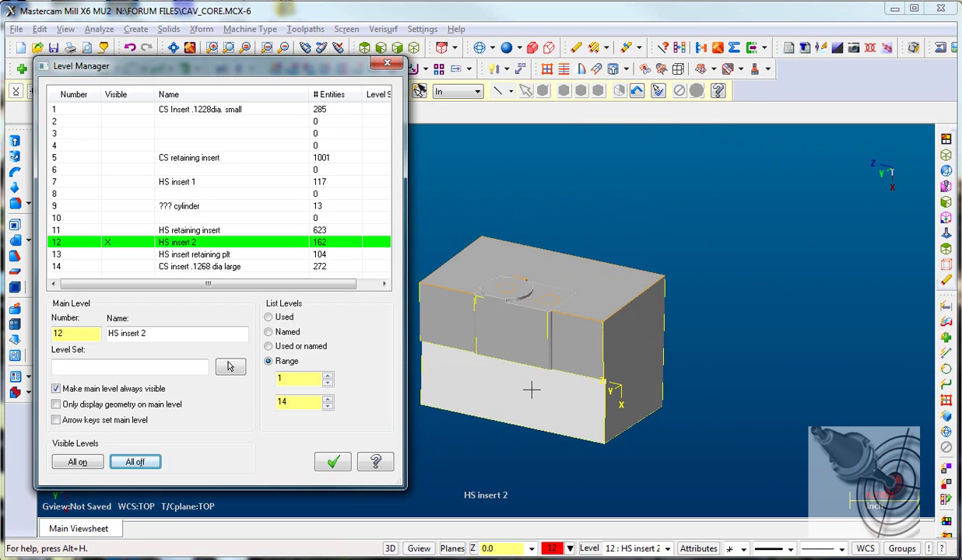
{"action": "scroll", "coordinate": [531, 390], "scroll_direction": "down", "scroll_amount": 2}
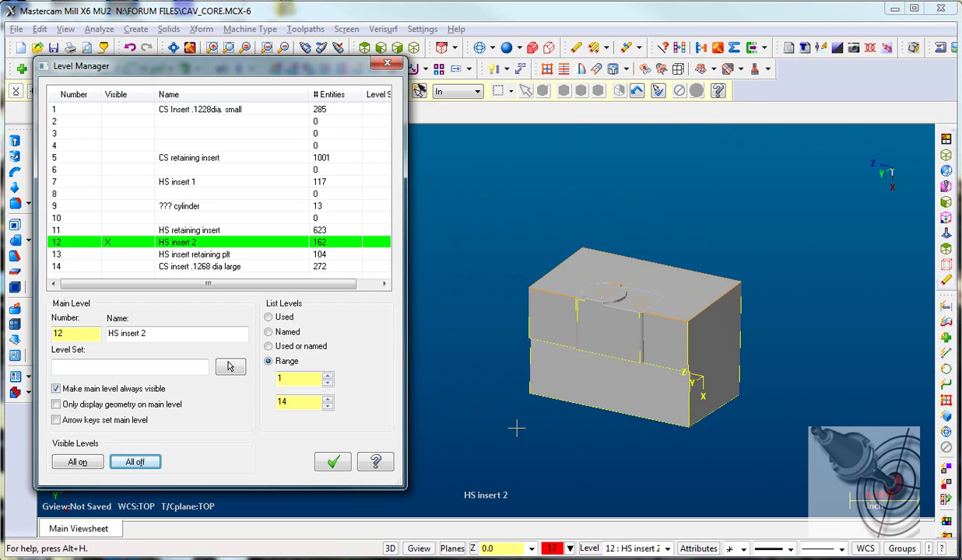
{"action": "left_click", "coordinate": [148, 336]}
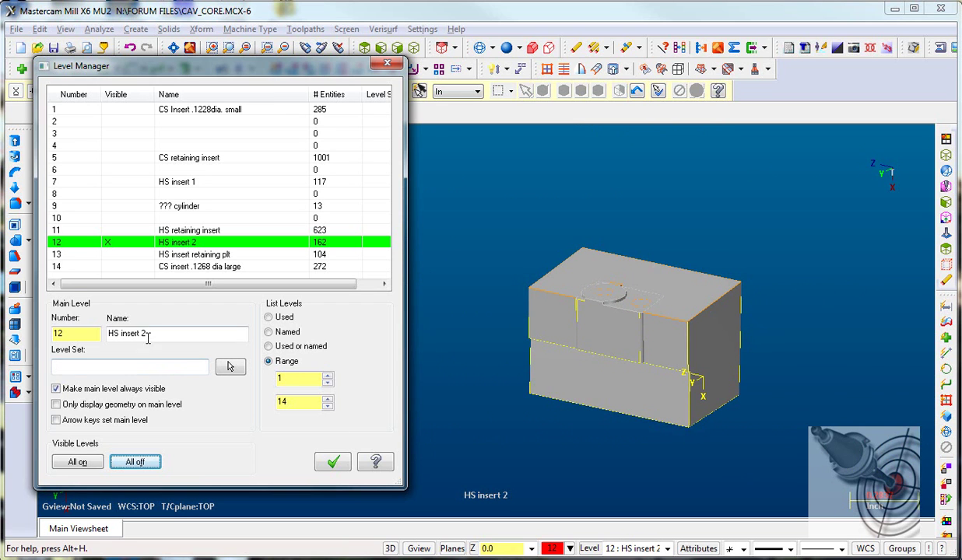
{"action": "left_click", "coordinate": [330, 463]}
- Examine HS insert 2 and its internal holes in wireframe, and return it to shaded display
{"action": "middle_click_drag", "start_coordinate": [375, 445], "coordinate": [231, 397]}
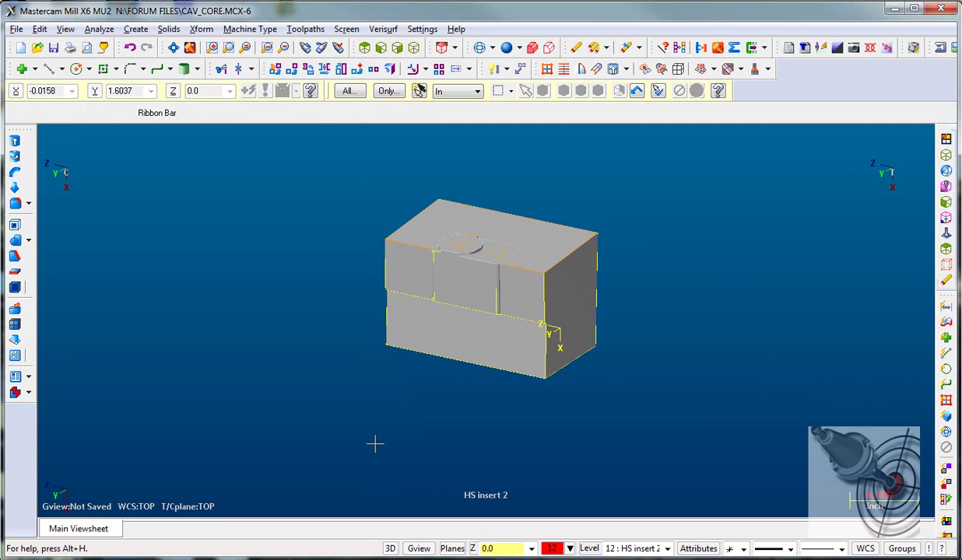
{"action": "key", "text": "alt+s"}
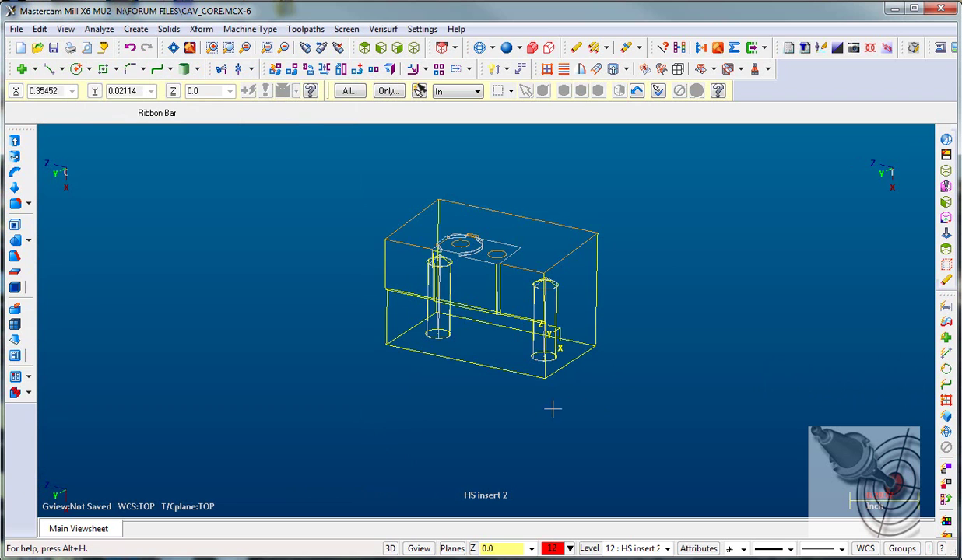
{"action": "mouse_move", "coordinate": [740, 389]}
{"action": "middle_mouse_down"}
{"action": "mouse_move", "coordinate": [707, 403]}
{"action": "mouse_move", "coordinate": [303, 401]}
{"action": "mouse_move", "coordinate": [331, 339]}
{"action": "mouse_move", "coordinate": [542, 379]}
{"action": "mouse_move", "coordinate": [629, 354]}
{"action": "mouse_move", "coordinate": [455, 190]}
{"action": "mouse_move", "coordinate": [442, 194]}
{"action": "mouse_move", "coordinate": [464, 213]}
{"action": "mouse_move", "coordinate": [299, 326]}
{"action": "mouse_move", "coordinate": [322, 294]}
{"action": "mouse_move", "coordinate": [247, 400]}
{"action": "mouse_move", "coordinate": [467, 449]}
{"action": "mouse_move", "coordinate": [575, 387]}
{"action": "middle_mouse_up"}
{"action": "key", "text": "alt+s"}
{"action": "middle_click_drag", "start_coordinate": [283, 428], "coordinate": [273, 282]}
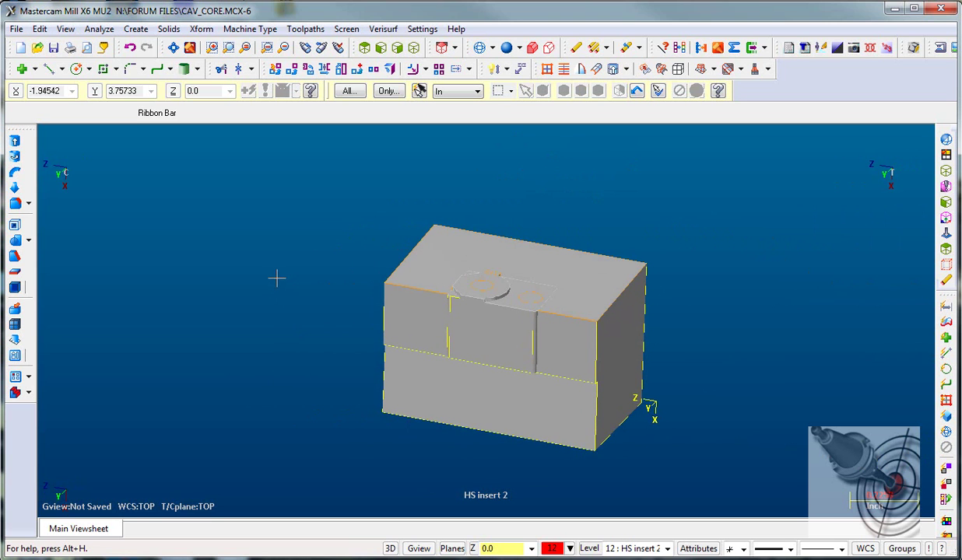
- Start a dynamic WCS plane with its origin on a corner of HS insert 2's drilled bottom face, away from the stepped side
{"action": "mouse_move", "coordinate": [271, 370]}
{"action": "middle_mouse_down"}
{"action": "mouse_move", "coordinate": [215, 396]}
{"action": "mouse_move", "coordinate": [254, 367]}
{"action": "middle_mouse_up"}
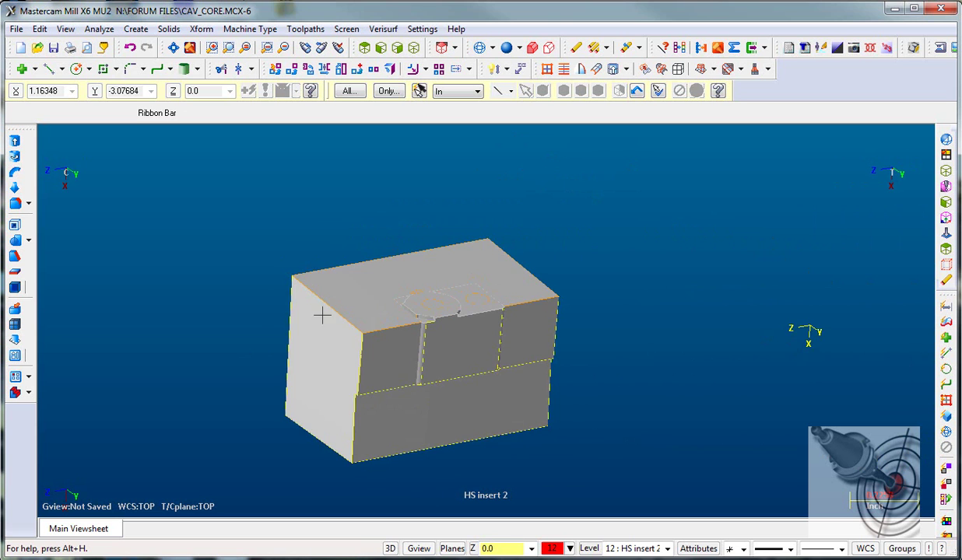
{"action": "middle_click_drag", "start_coordinate": [299, 460], "coordinate": [381, 445]}
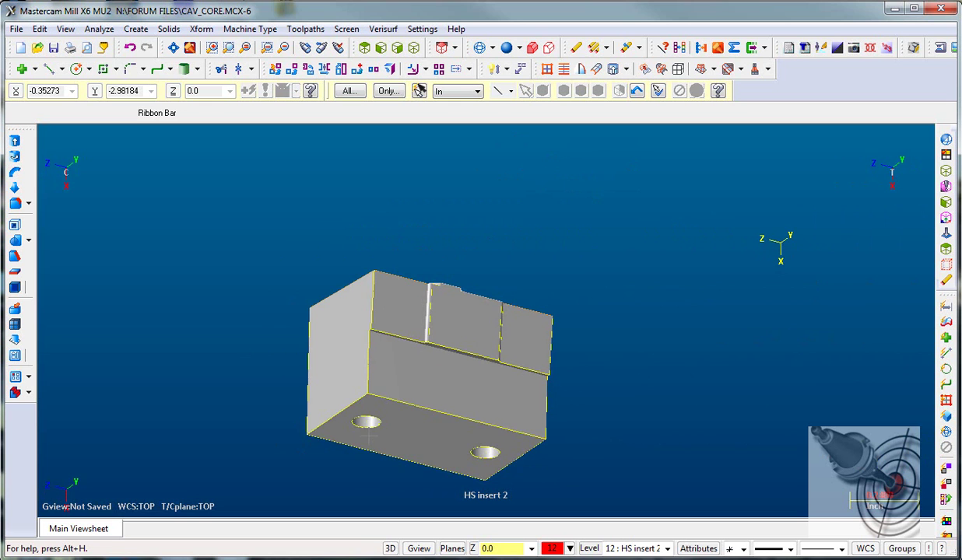
{"action": "middle_click_drag", "start_coordinate": [289, 425], "coordinate": [209, 387]}
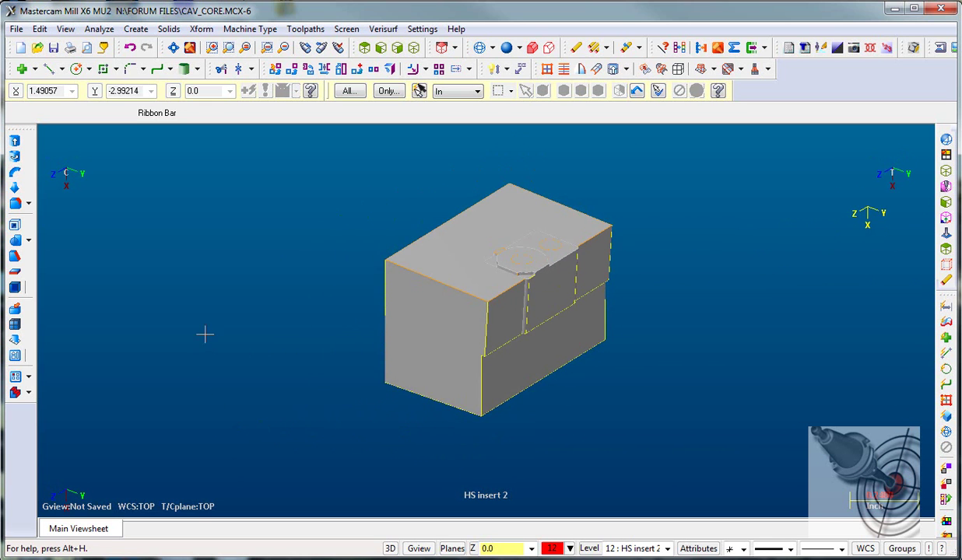
{"action": "right_click", "coordinate": [204, 304]}
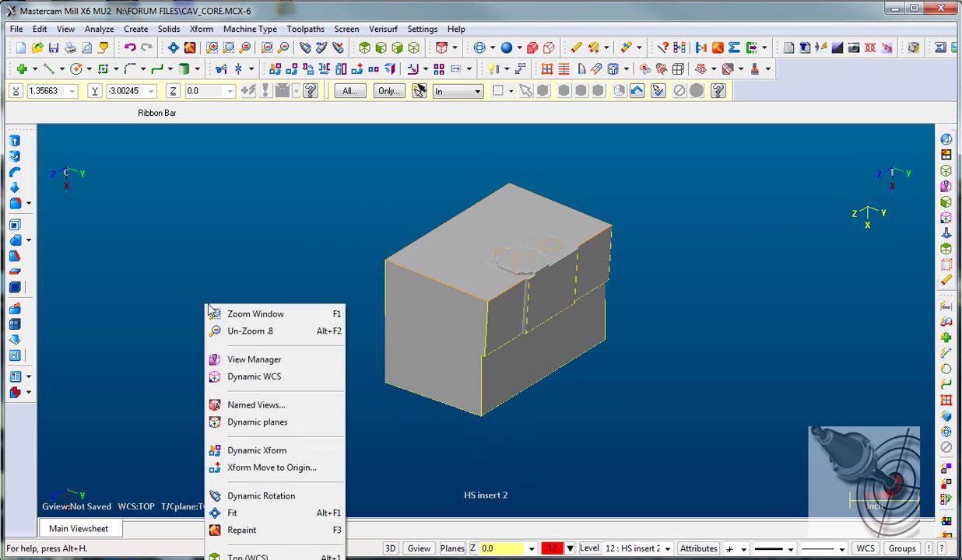
{"action": "left_click", "coordinate": [257, 377]}
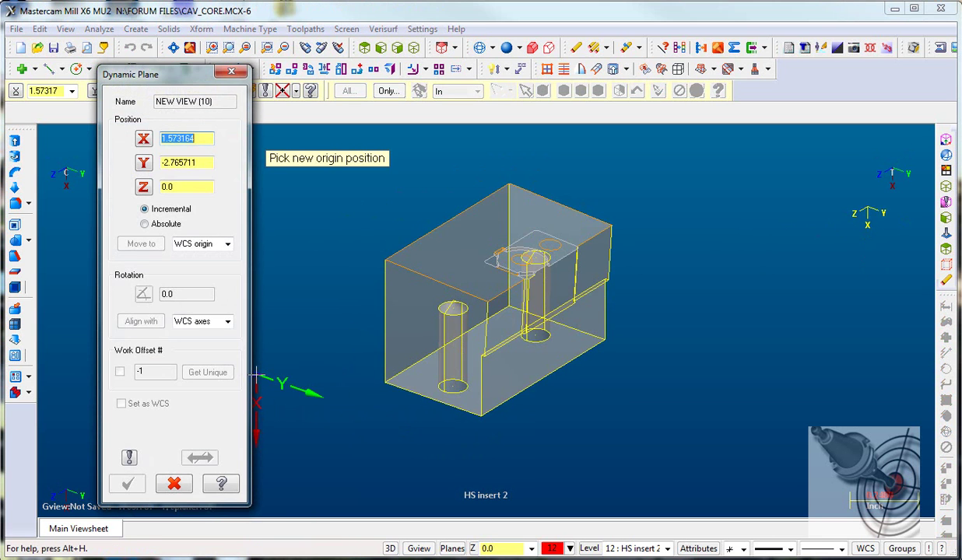
{"action": "left_click", "coordinate": [384, 383]}
{"action": "middle_click_drag", "start_coordinate": [308, 428], "coordinate": [322, 465]}
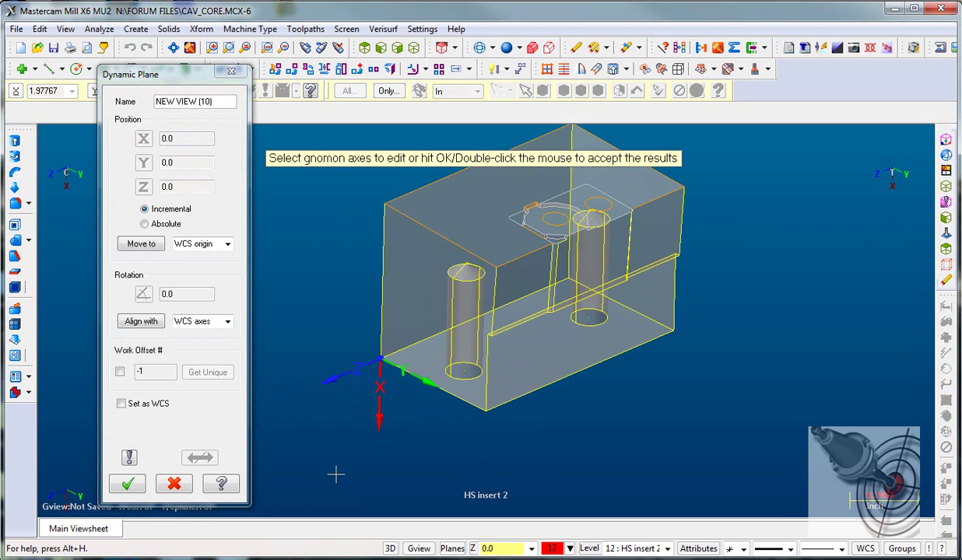
- Rotate the gnomon so Z points up along the insert's corner edge and X follows the long bottom edge
{"action": "left_click", "coordinate": [348, 373]}
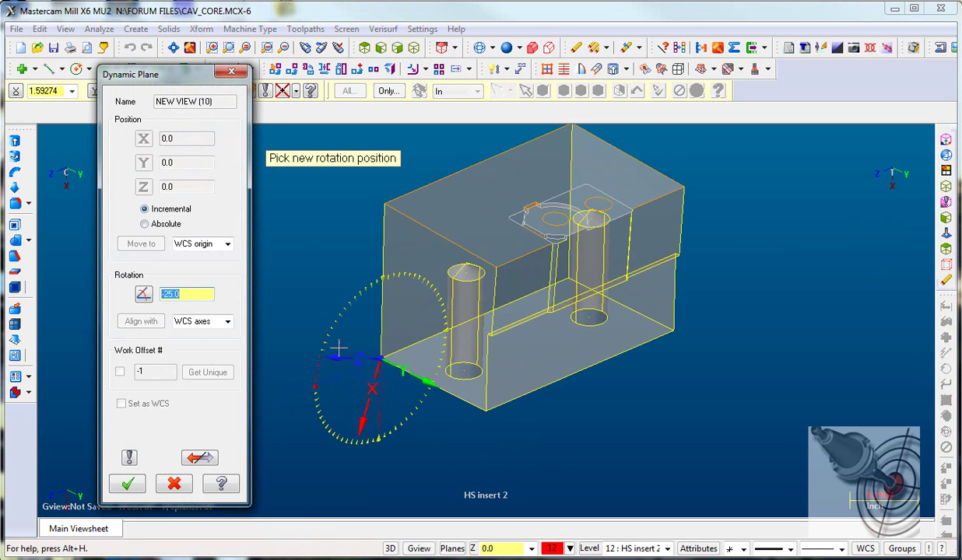
{"action": "left_click", "coordinate": [385, 207]}
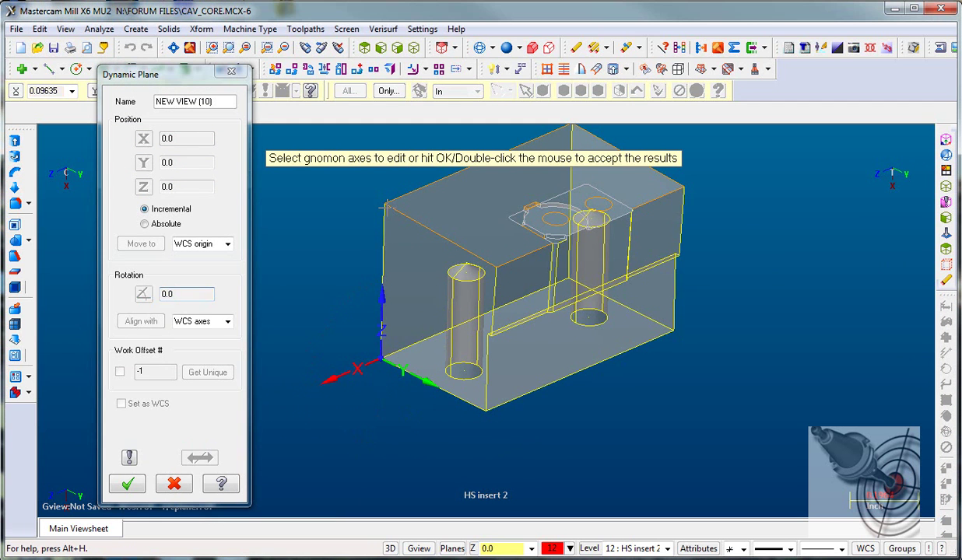
{"action": "middle_click_drag", "start_coordinate": [464, 448], "coordinate": [709, 396]}
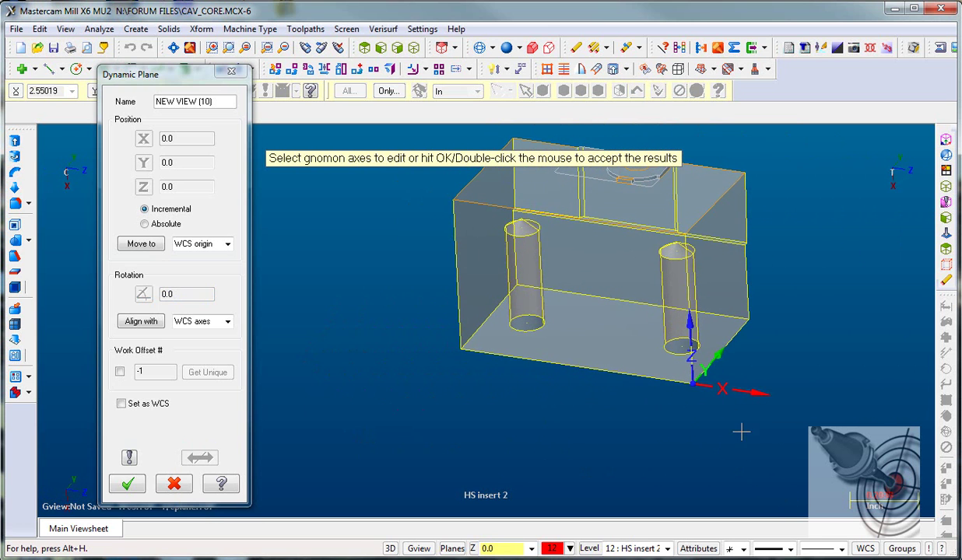
{"action": "left_click", "coordinate": [738, 393]}
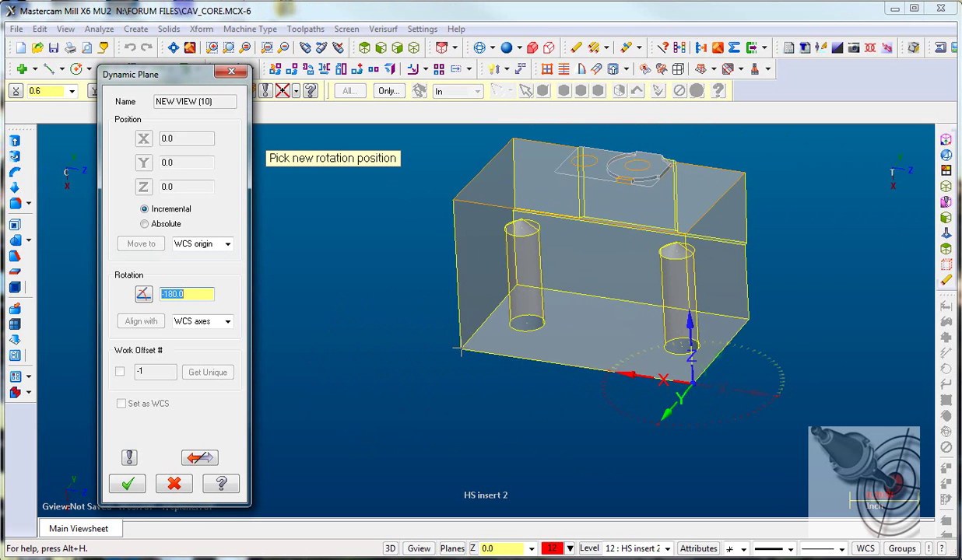
{"action": "left_click", "coordinate": [430, 393]}
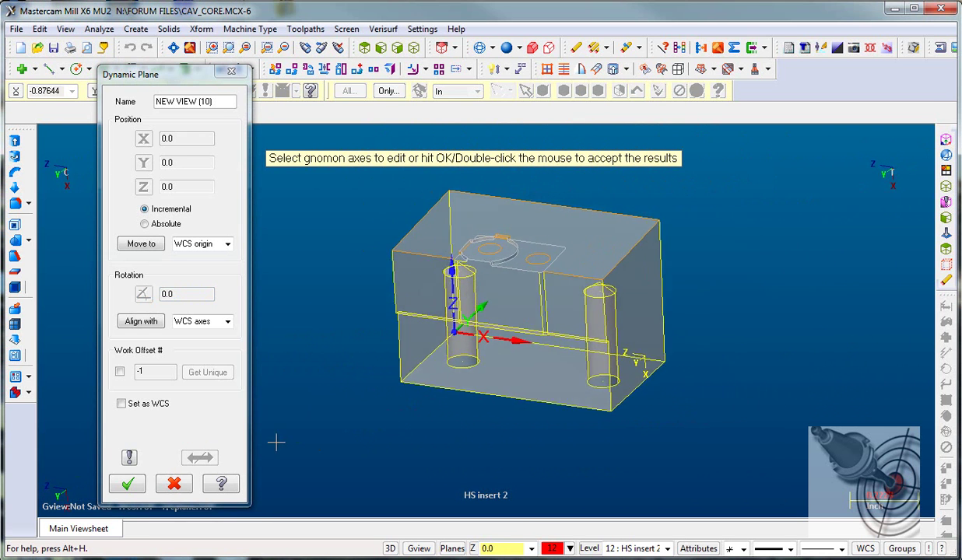
- Accept the dynamic plane and save it as a new view named "level 12 set -1"
{"action": "left_click", "coordinate": [128, 484]}
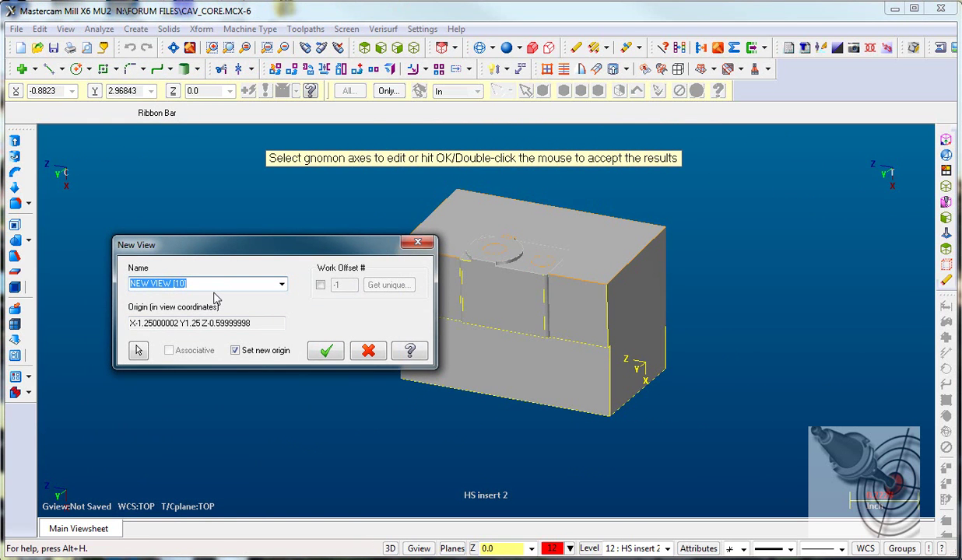
{"action": "type", "text": "level 12 set -1"}
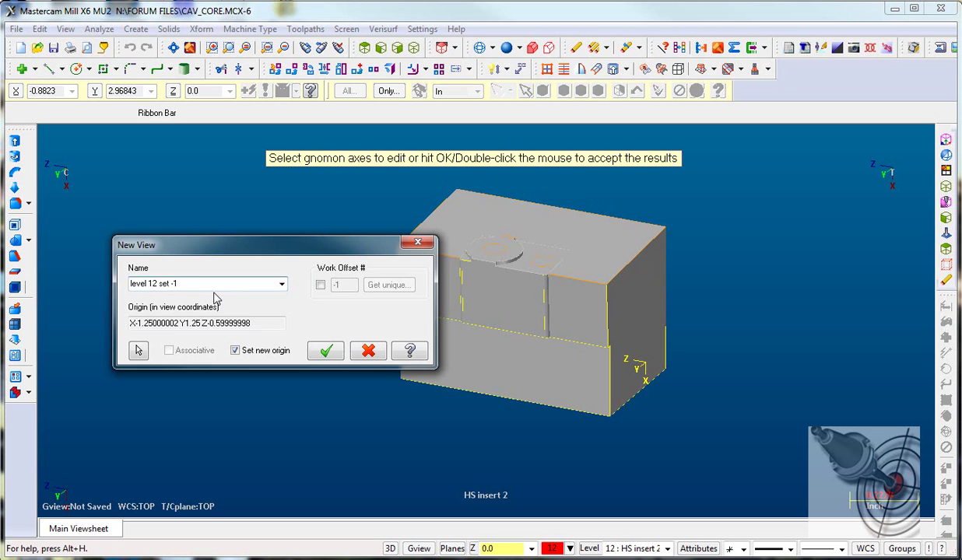
{"action": "left_click", "coordinate": [325, 353]}
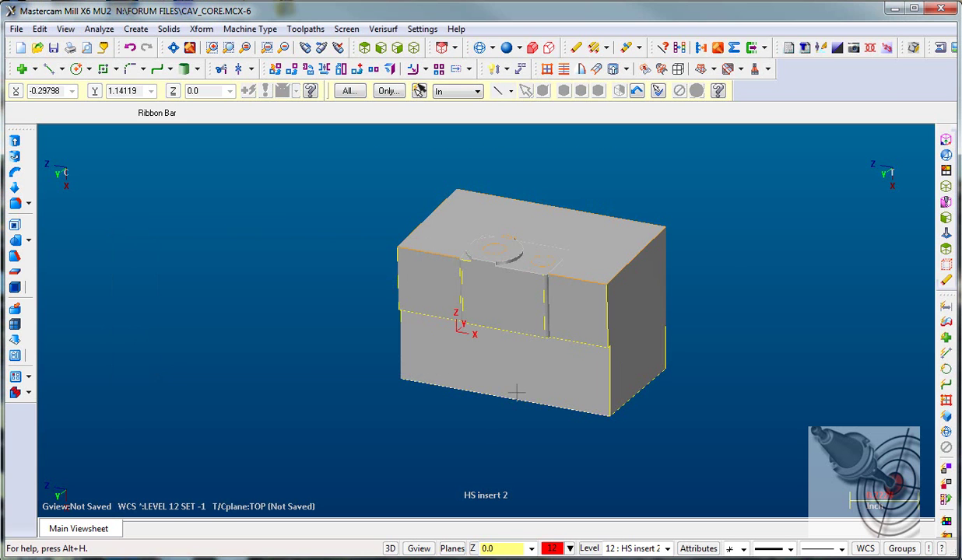
- Set the WCS, construction plane, tool plane and origin back to the TOP view in the View Manager
{"action": "right_click", "coordinate": [736, 265]}
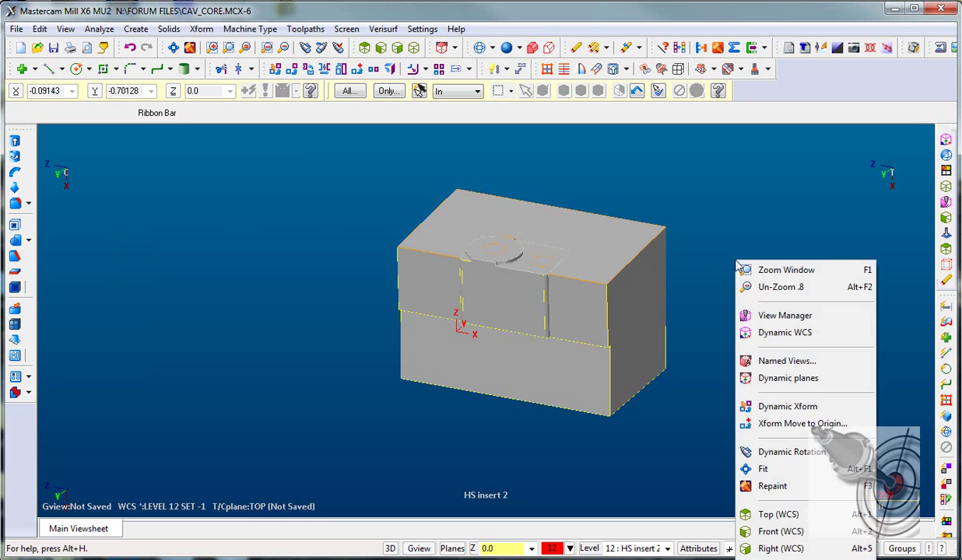
{"action": "left_click", "coordinate": [762, 318]}
{"action": "left_click", "coordinate": [288, 195]}
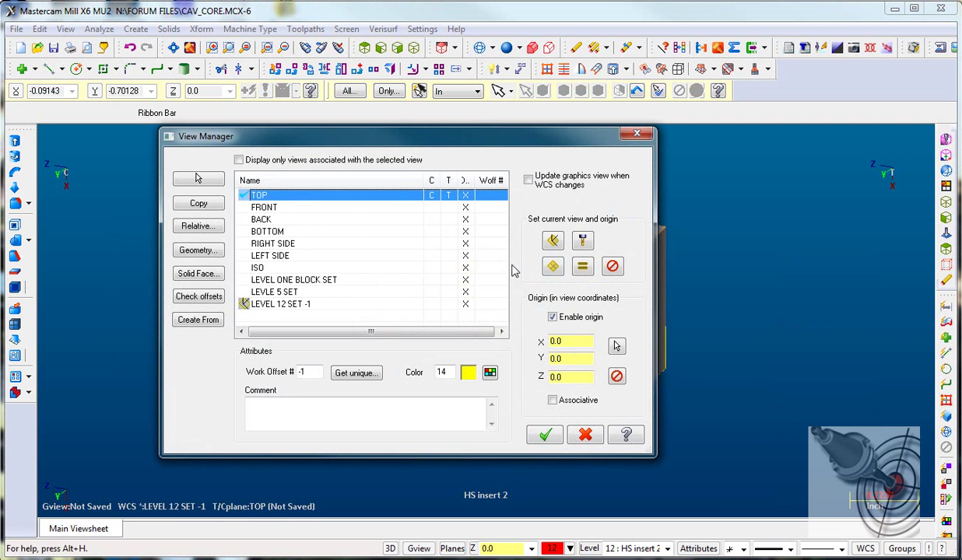
{"action": "left_click", "coordinate": [582, 269]}
{"action": "left_click", "coordinate": [545, 436]}
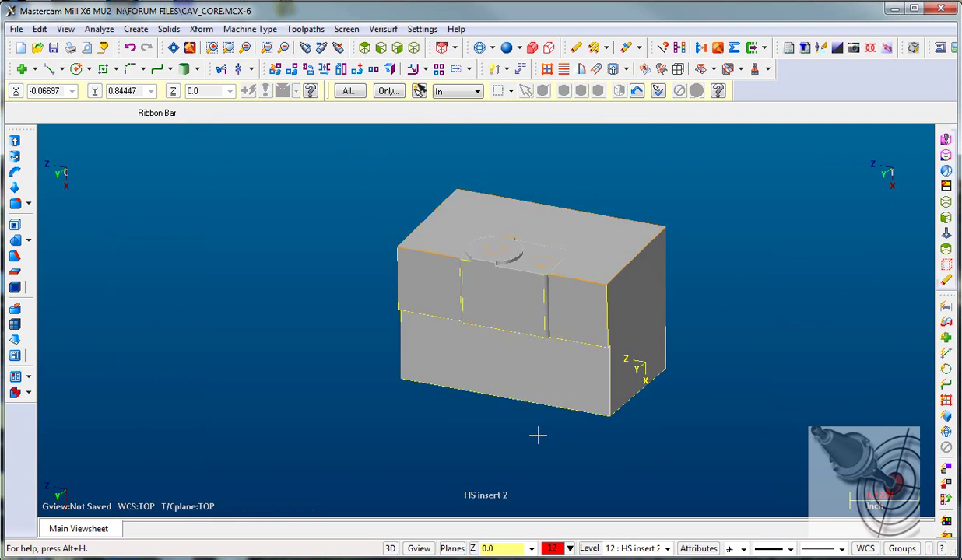
- Start a second dynamic WCS plane with its origin on the drilled face's corner at the other end of the same long edge
{"action": "middle_click_drag", "start_coordinate": [377, 409], "coordinate": [544, 460]}
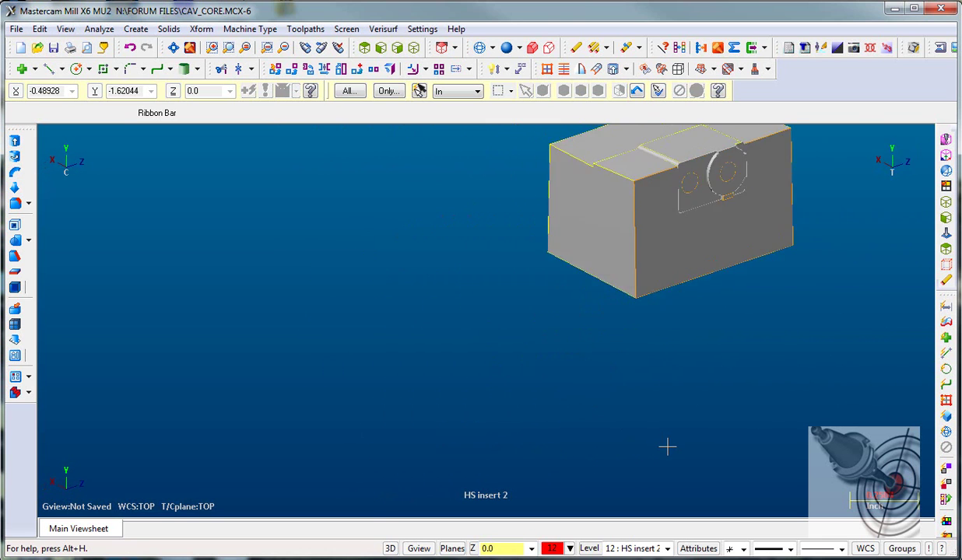
{"action": "key", "text": "Down"}
{"action": "key", "text": "Down"}
{"action": "key", "text": "Down"}
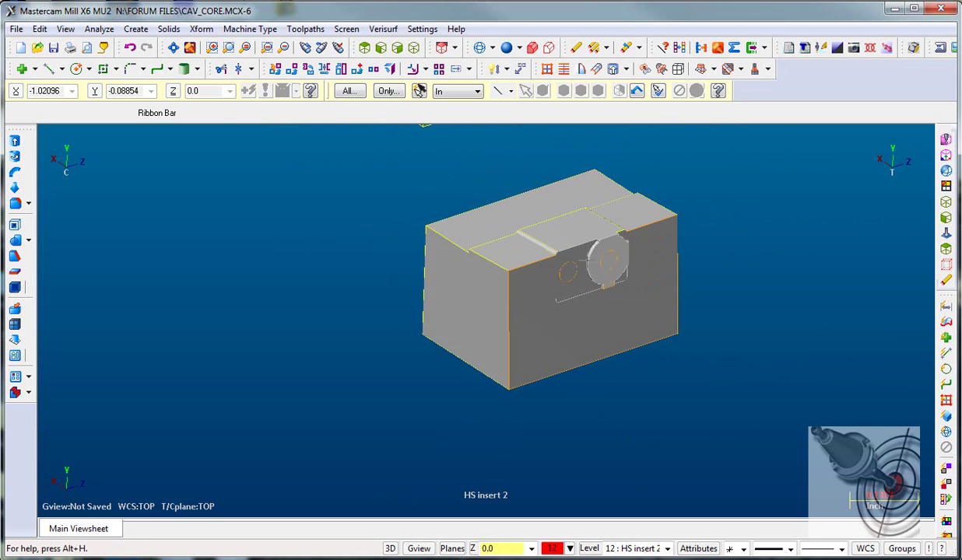
{"action": "middle_click_drag", "start_coordinate": [541, 351], "coordinate": [305, 299]}
{"action": "right_click", "coordinate": [305, 300]}
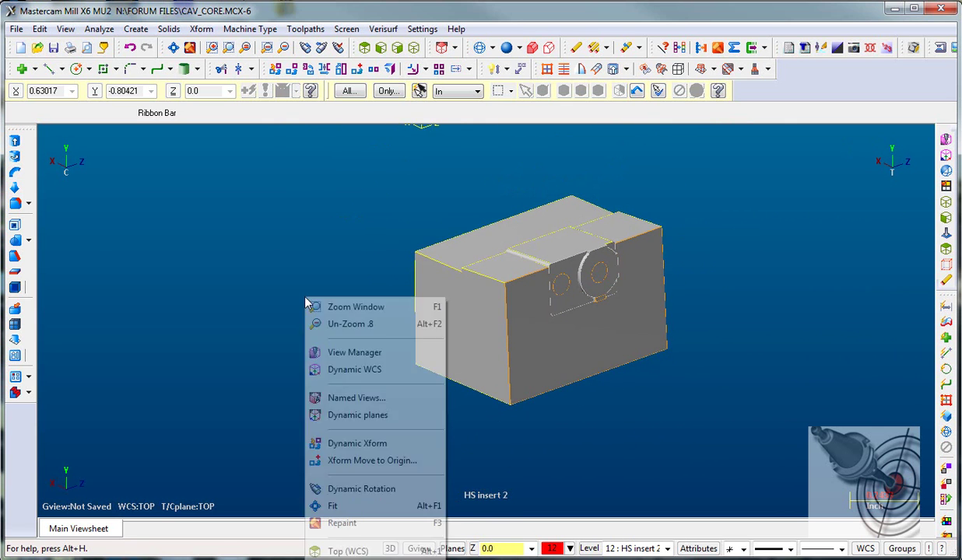
{"action": "left_click", "coordinate": [346, 371]}
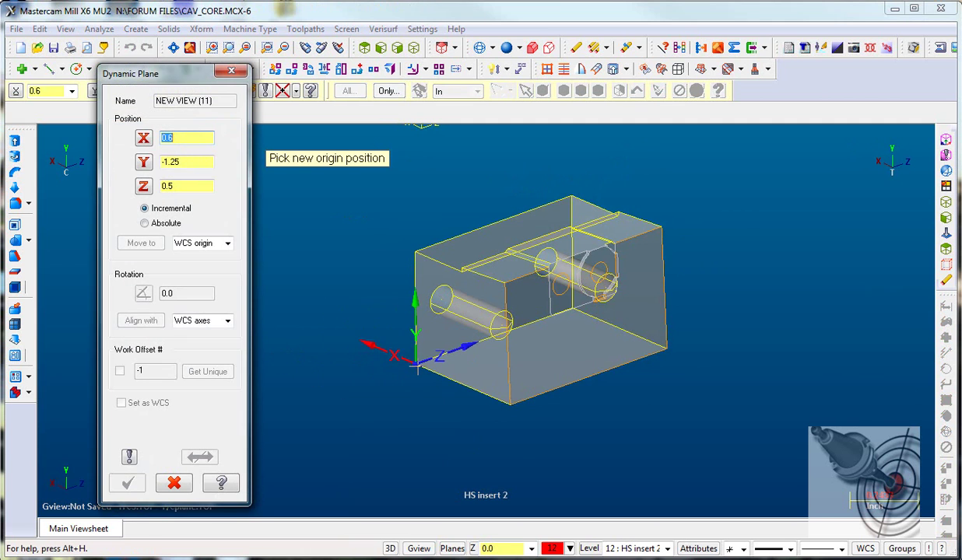
{"action": "left_click", "coordinate": [417, 363]}
- Rotate the gnomon so Z points toward the stepped side and X runs along the long edge, turning it -90 degrees about Z
{"action": "left_click", "coordinate": [415, 311]}
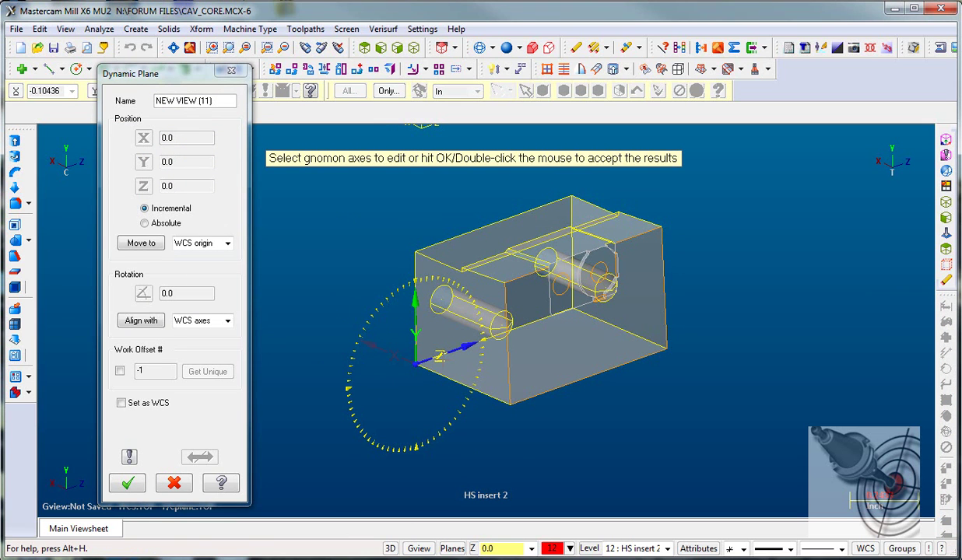
{"action": "left_click", "coordinate": [440, 356]}
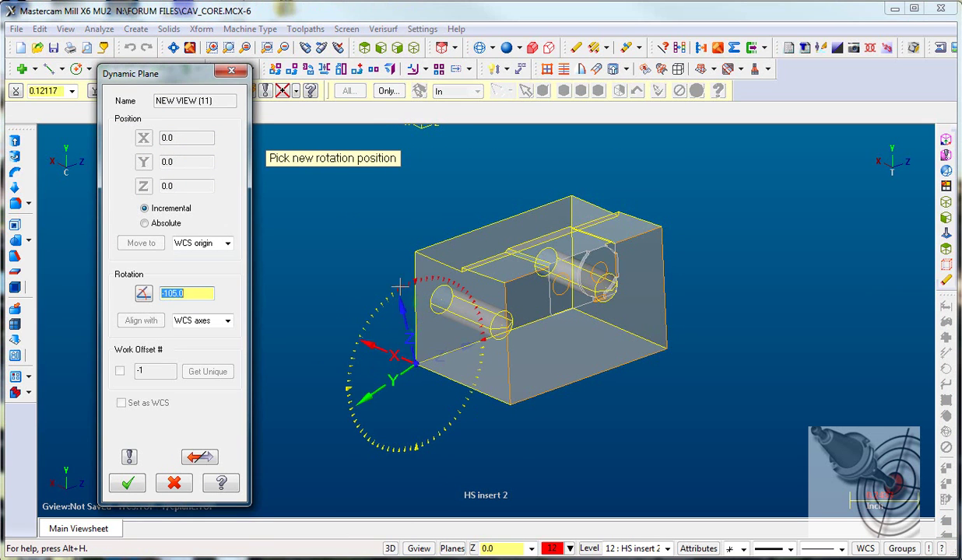
{"action": "left_click", "coordinate": [416, 252]}
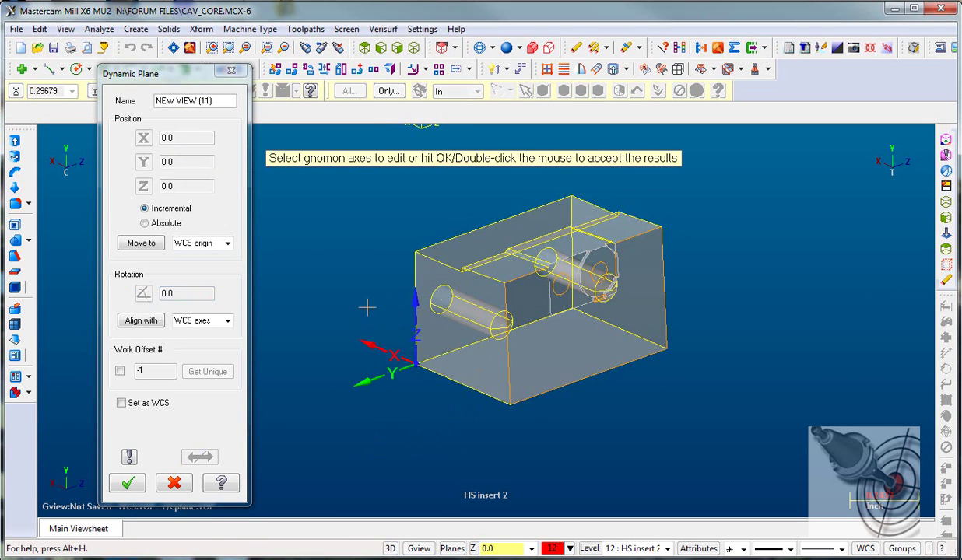
{"action": "left_click", "coordinate": [371, 339]}
{"action": "middle_click_drag", "start_coordinate": [557, 373], "coordinate": [550, 341]}
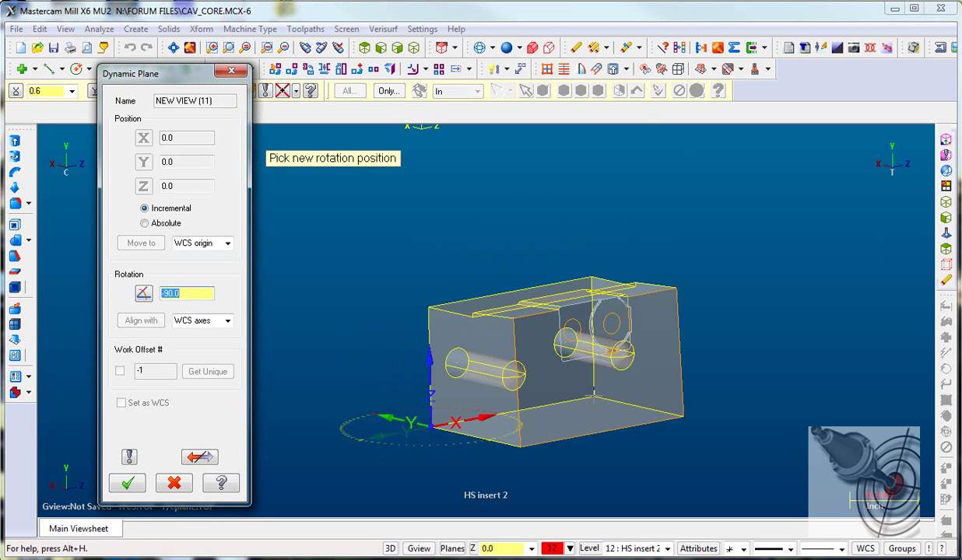
{"action": "left_click", "coordinate": [594, 397]}
{"action": "middle_click_drag", "start_coordinate": [740, 486], "coordinate": [250, 432]}
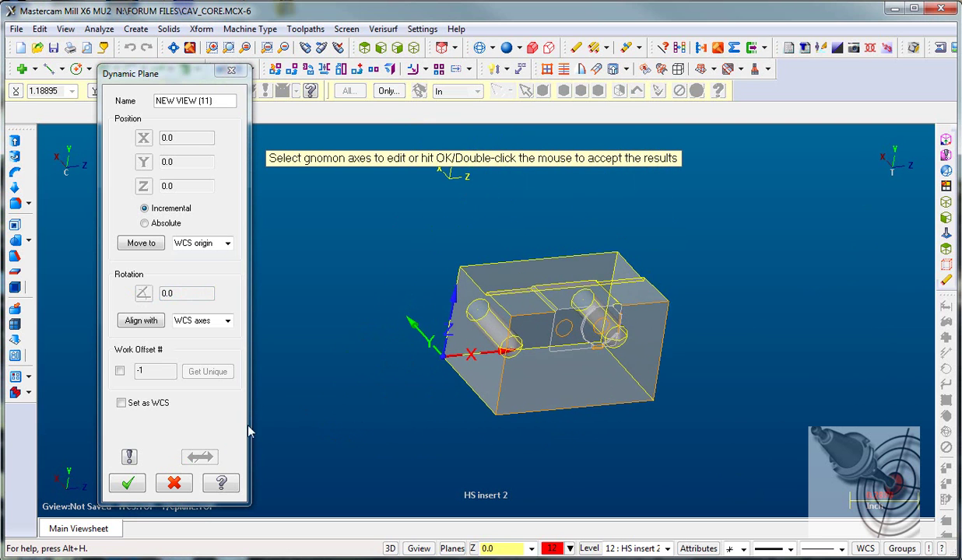
- Accept the second dynamic plane and save it as a new view named "level 12 set -2"
{"action": "left_click", "coordinate": [129, 485]}
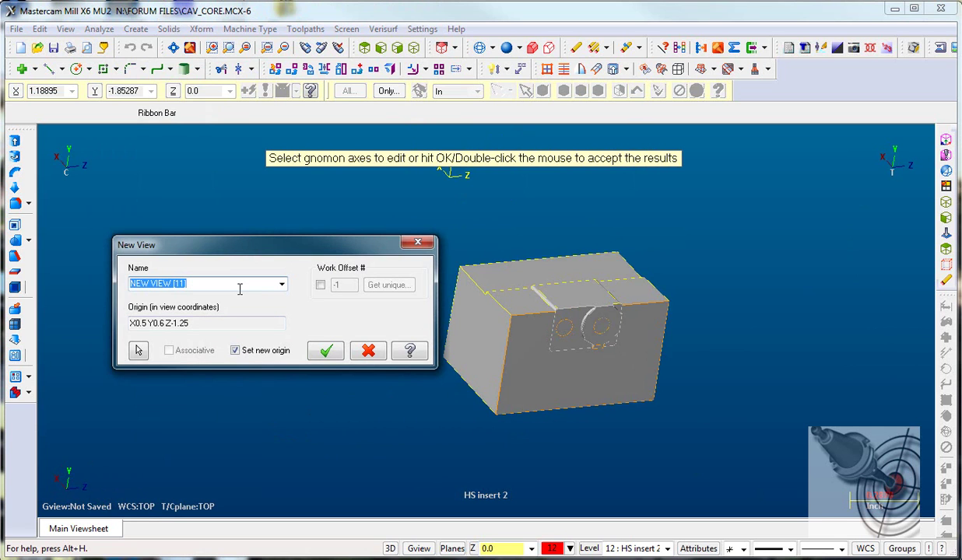
{"action": "key", "text": "BackSpace"}
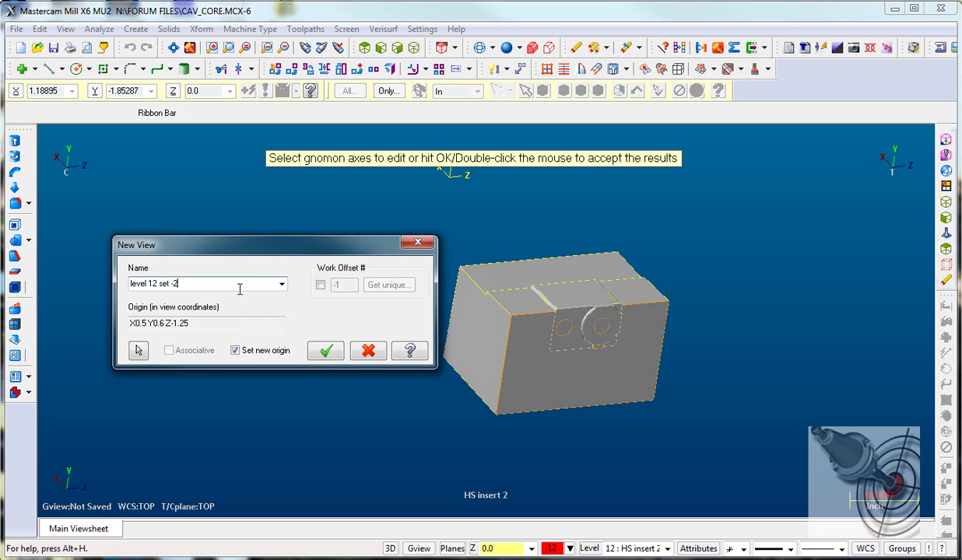
{"action": "left_click", "coordinate": [318, 352]}
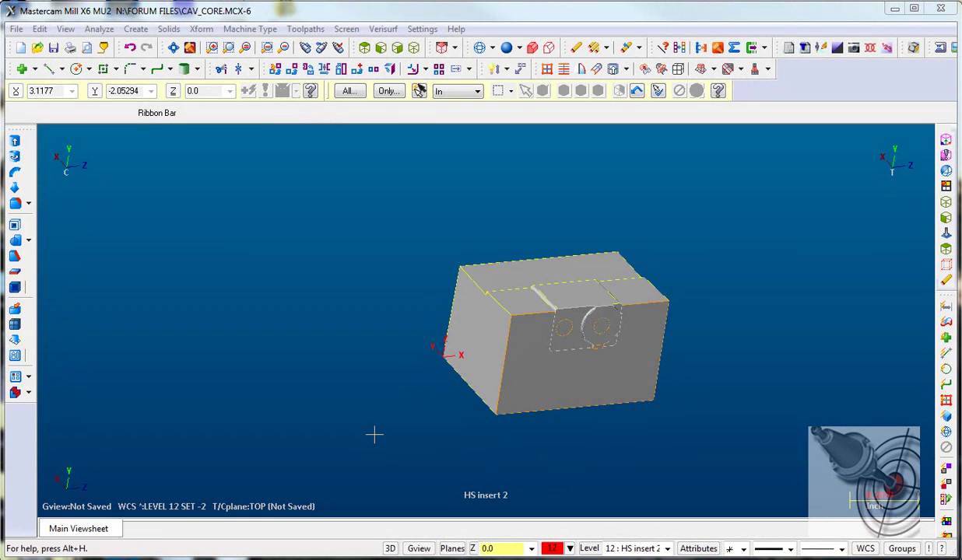
- Set the WCS, construction plane, tool plane and origin to the saved view LEVEL 12 SET -1
{"action": "key", "text": "Left"}
{"action": "key", "text": "Left"}
{"action": "key", "text": "Left"}
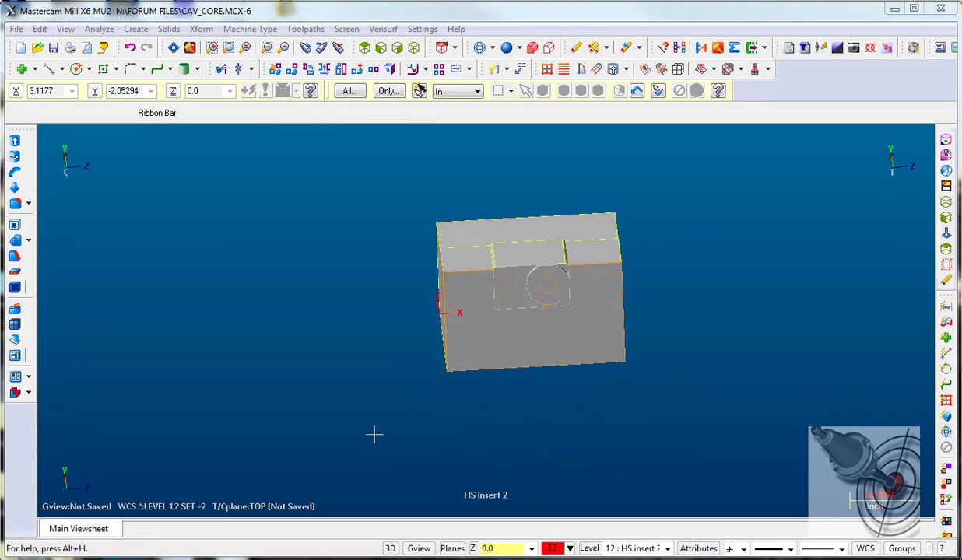
{"action": "middle_click_drag", "start_coordinate": [374, 434], "coordinate": [319, 240]}
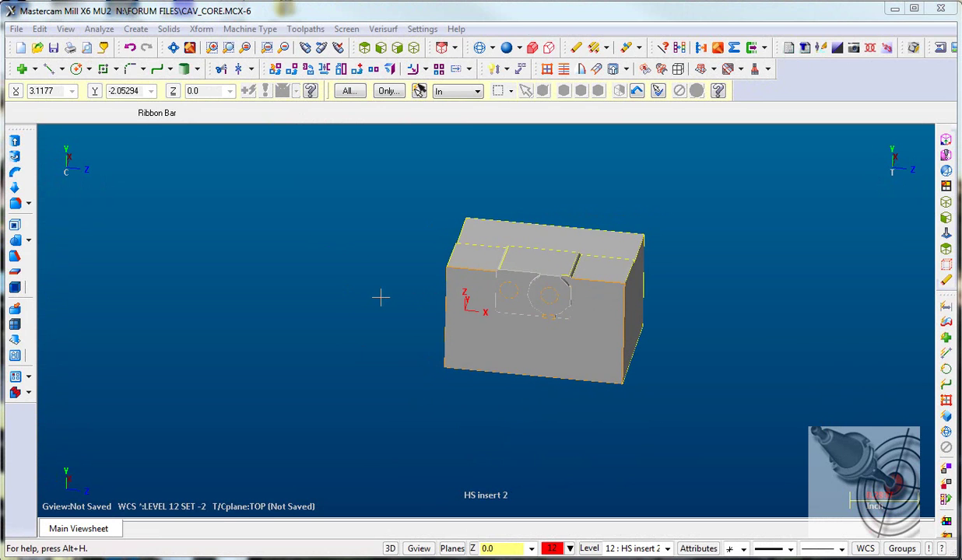
{"action": "scroll", "coordinate": [324, 249], "scroll_direction": "down", "scroll_amount": 3}
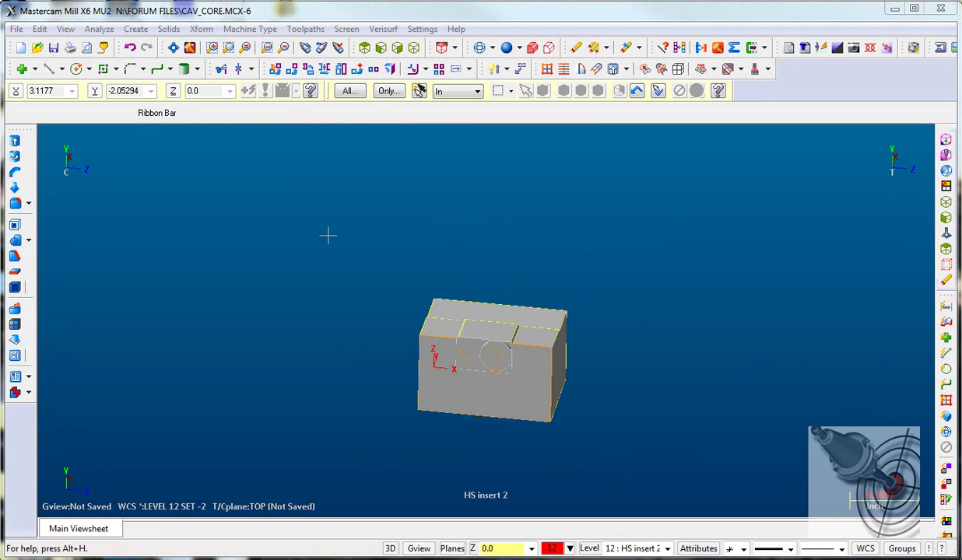
{"action": "right_click", "coordinate": [328, 233]}
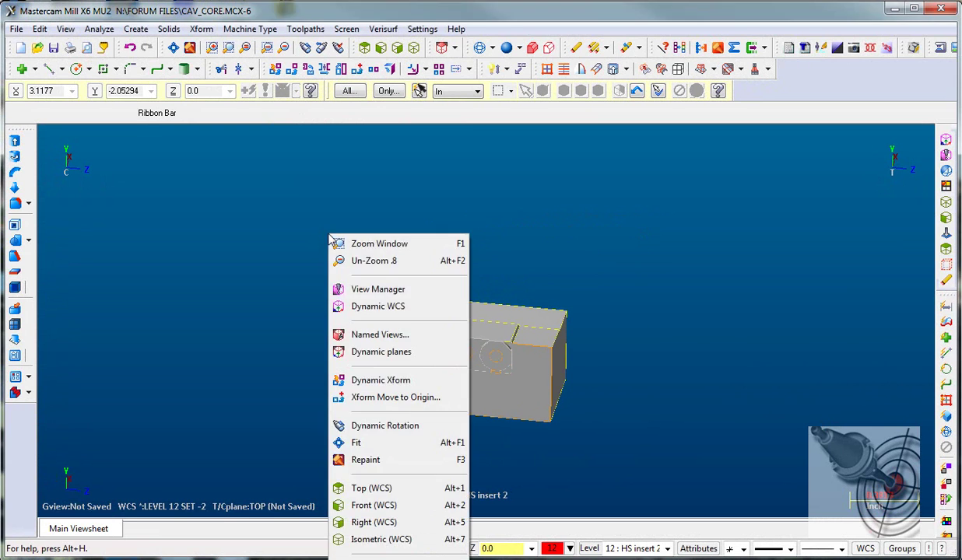
{"action": "left_click", "coordinate": [364, 283]}
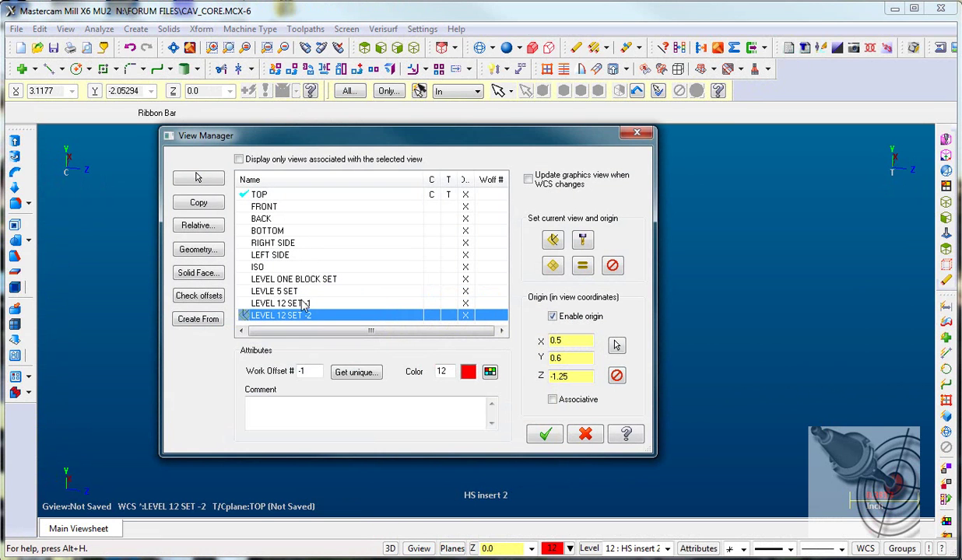
{"action": "left_click", "coordinate": [294, 305]}
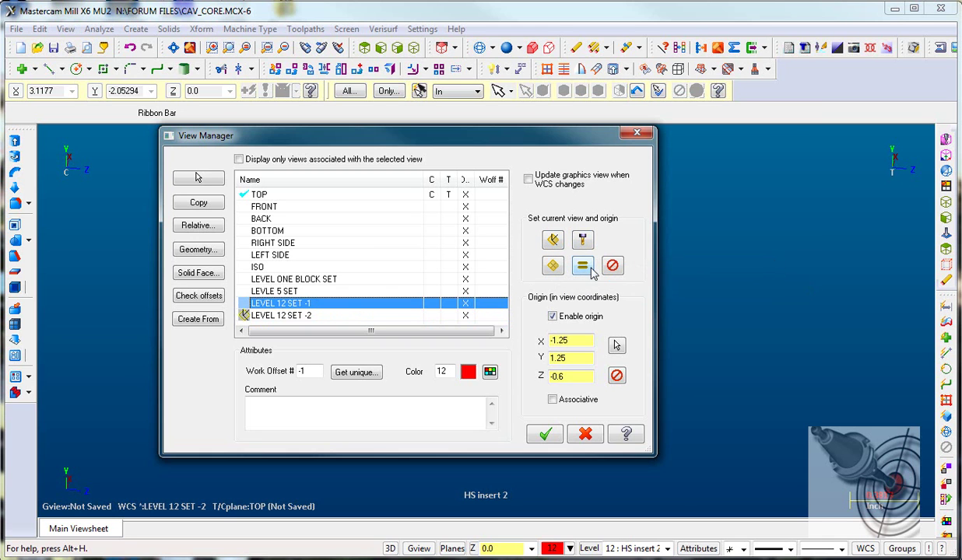
{"action": "left_click", "coordinate": [592, 270]}
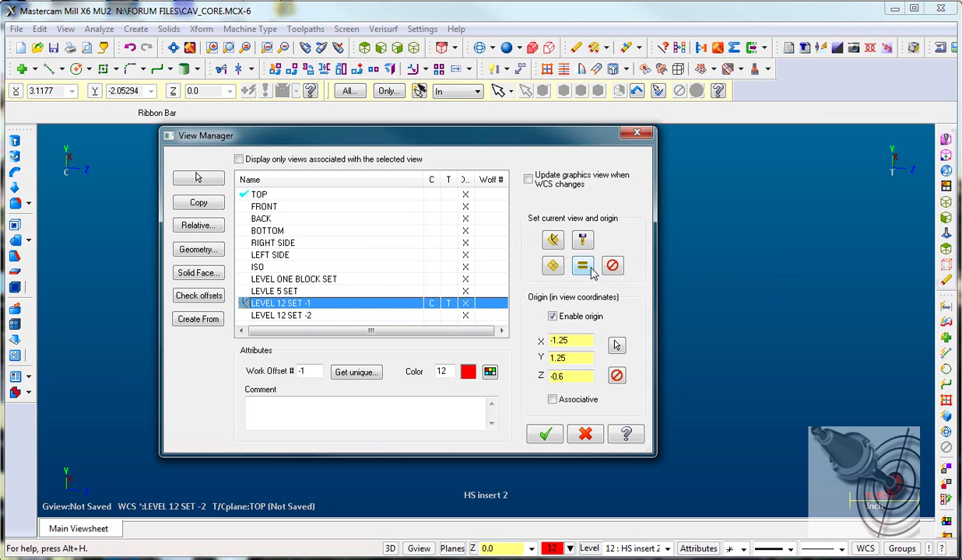
{"action": "left_click", "coordinate": [546, 436]}
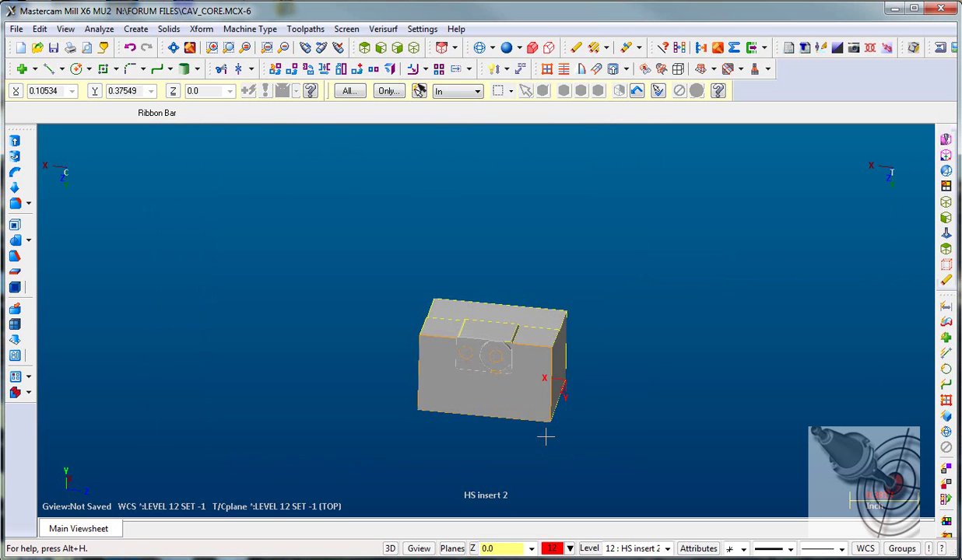
- Show HS insert 2 in the isometric WCS view and inspect the first setup's origin, axes and drilled face from several angles
{"action": "right_click", "coordinate": [589, 248]}
{"action": "left_click", "coordinate": [634, 533]}
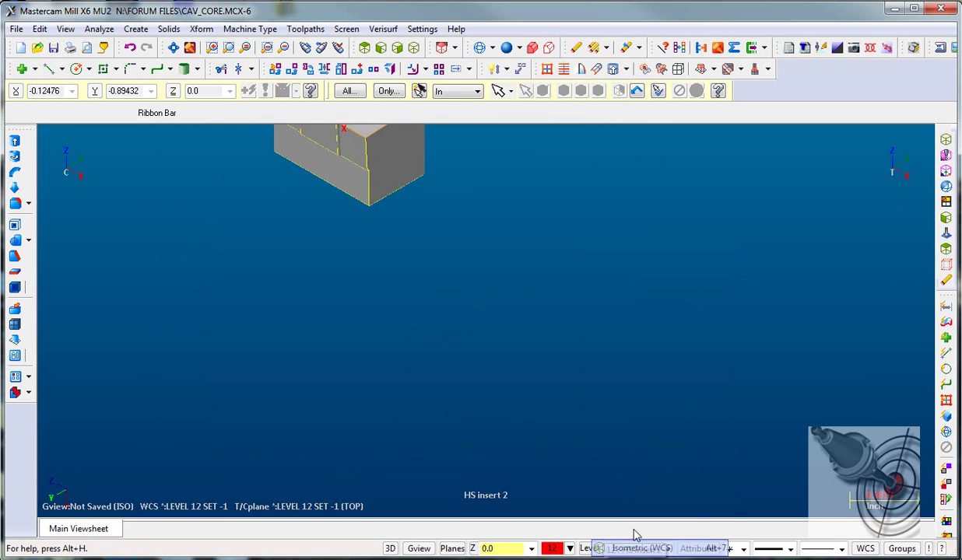
{"action": "key", "text": "alt+F1"}
{"action": "key", "text": "alt+Right"}
{"action": "key", "text": "alt+Right"}
{"action": "key", "text": "alt+Right"}
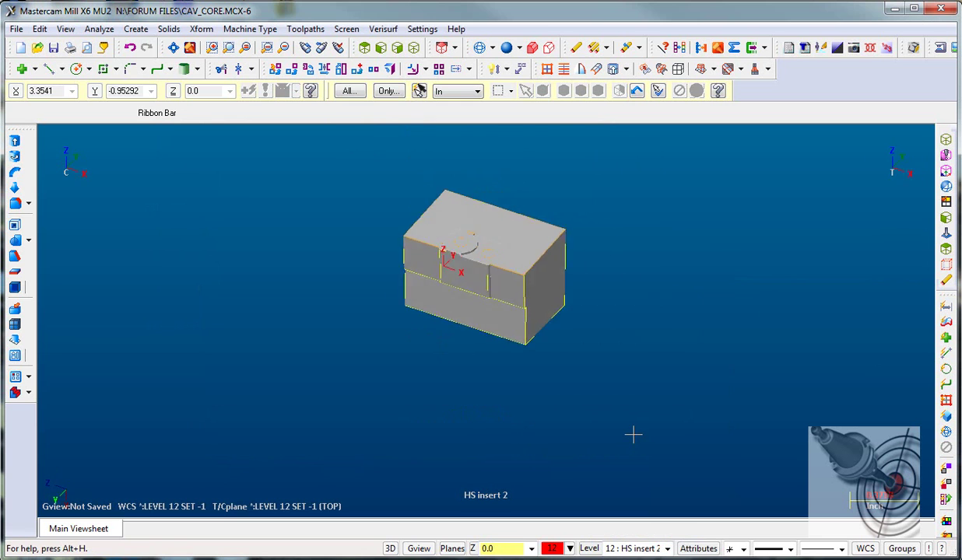
{"action": "middle_click_drag", "start_coordinate": [622, 425], "coordinate": [338, 241]}
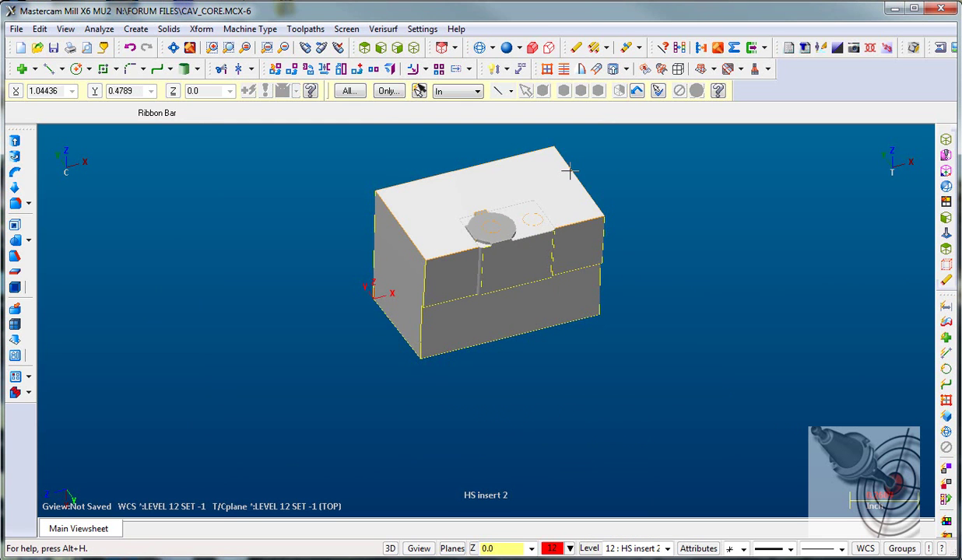
{"action": "middle_click_drag", "start_coordinate": [439, 193], "coordinate": [537, 261]}
{"action": "middle_click_drag", "start_coordinate": [806, 411], "coordinate": [348, 386]}
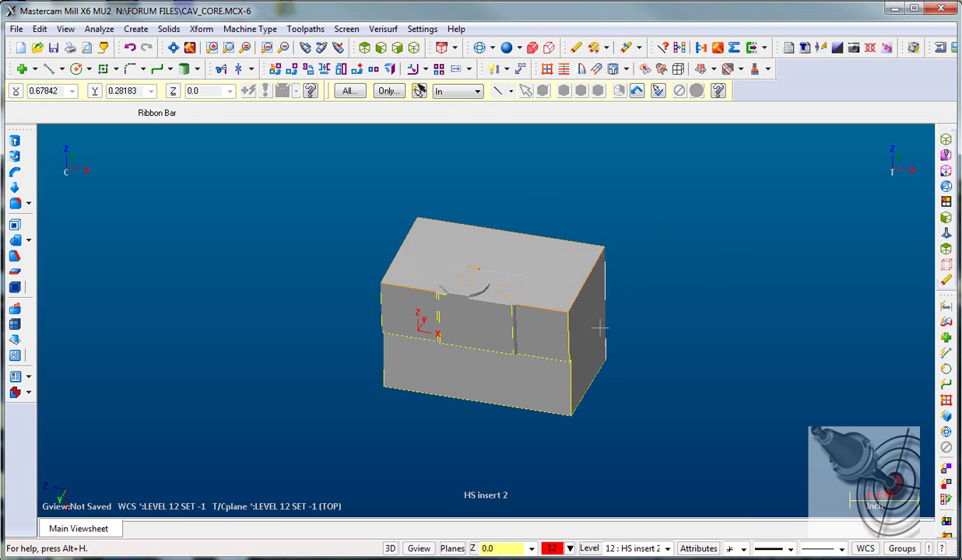
- Switch the WCS, construction plane, tool plane and origin to the saved view LEVEL 12 SET -2
{"action": "right_click", "coordinate": [738, 204]}
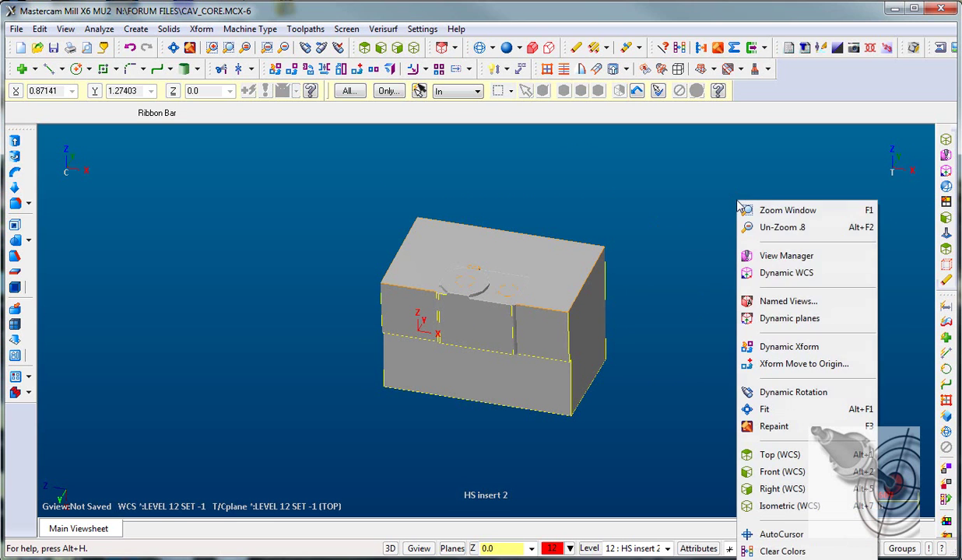
{"action": "left_click", "coordinate": [771, 257]}
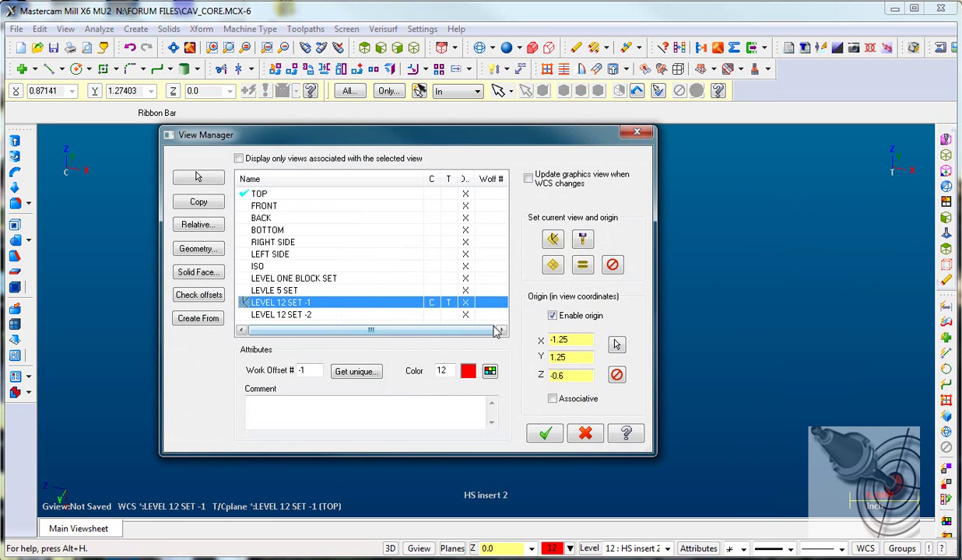
{"action": "left_click", "coordinate": [323, 314]}
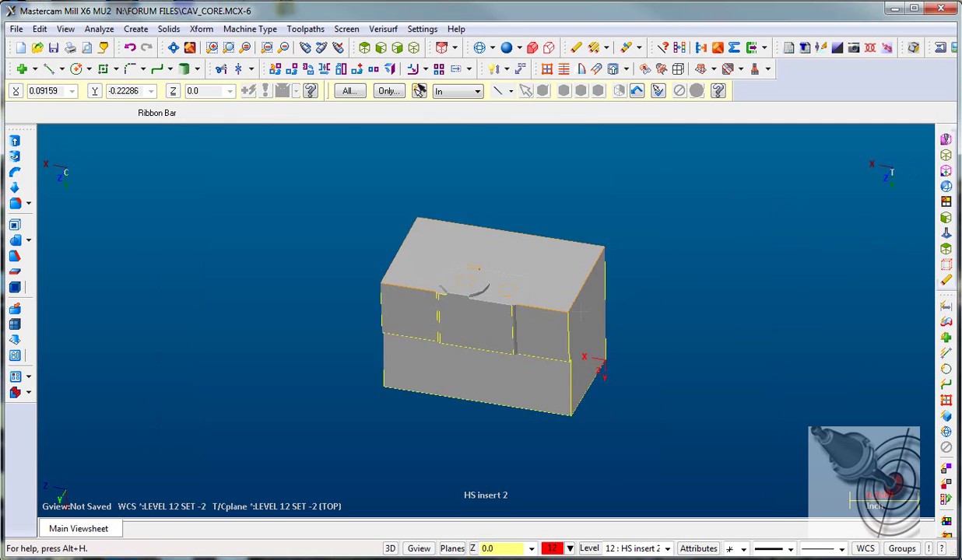
- Show the insert in the isometric WCS view and examine the second setup's origin corner and axis directions
{"action": "right_click", "coordinate": [614, 224]}
{"action": "left_click", "coordinate": [664, 530]}
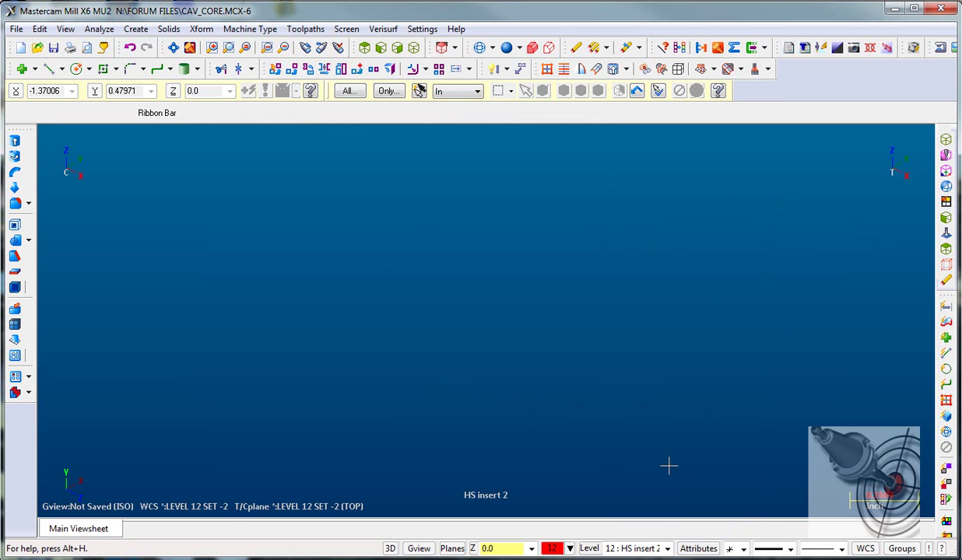
{"action": "mouse_move", "coordinate": [669, 466]}
{"action": "middle_mouse_down"}
{"action": "mouse_move", "coordinate": [374, 436]}
{"action": "mouse_move", "coordinate": [257, 436]}
{"action": "middle_mouse_up"}
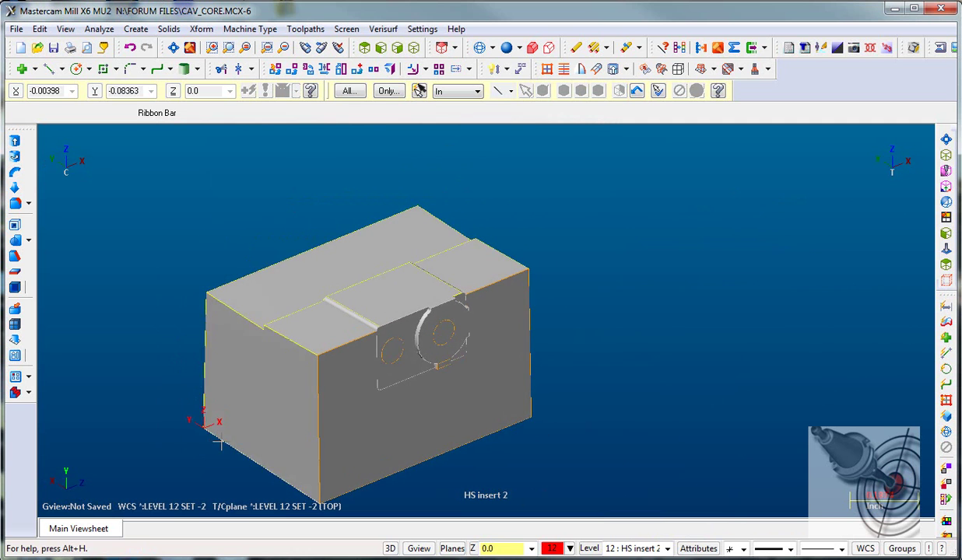
{"action": "mouse_move", "coordinate": [841, 385]}
{"action": "middle_mouse_down"}
{"action": "mouse_move", "coordinate": [687, 363]}
{"action": "mouse_move", "coordinate": [693, 380]}
{"action": "mouse_move", "coordinate": [595, 366]}
{"action": "mouse_move", "coordinate": [603, 280]}
{"action": "mouse_move", "coordinate": [665, 270]}
{"action": "mouse_move", "coordinate": [580, 255]}
{"action": "mouse_move", "coordinate": [762, 204]}
{"action": "mouse_move", "coordinate": [563, 200]}
{"action": "mouse_move", "coordinate": [569, 215]}
{"action": "middle_mouse_up"}
{"action": "scroll", "coordinate": [611, 233], "scroll_direction": "down", "scroll_amount": 3}
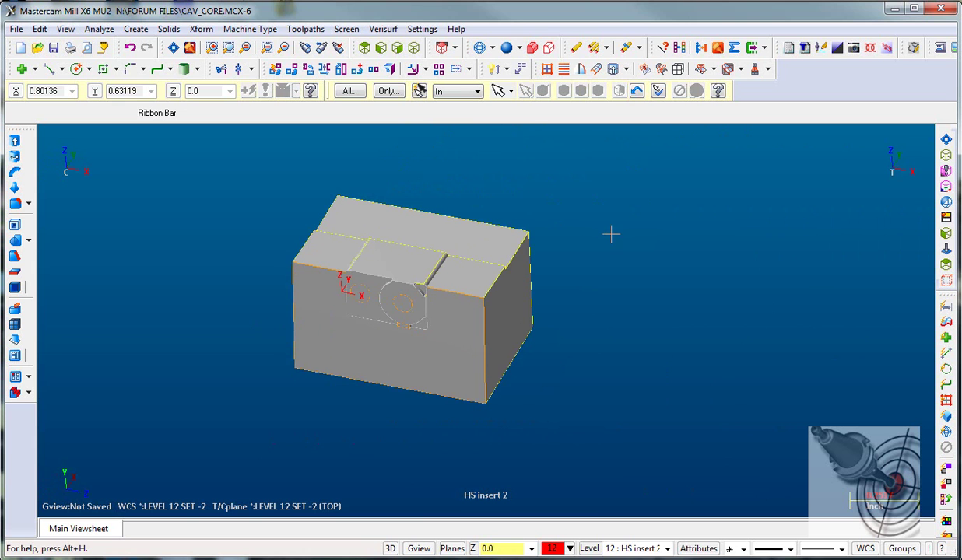
- Return the WCS, construction plane, tool plane and origin to the TOP view
{"action": "right_click", "coordinate": [611, 233]}
{"action": "left_click", "coordinate": [636, 286]}
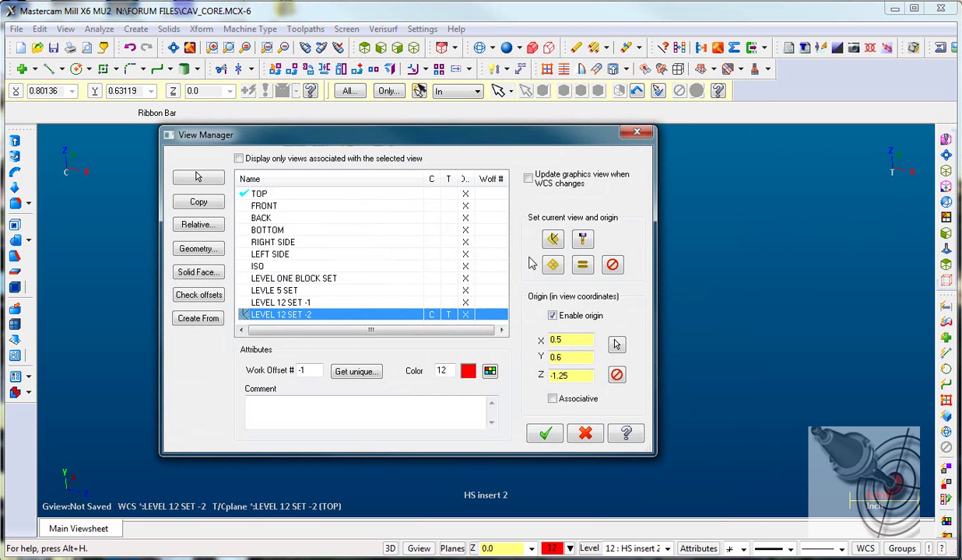
{"action": "left_click", "coordinate": [302, 193]}
{"action": "left_click", "coordinate": [591, 267]}
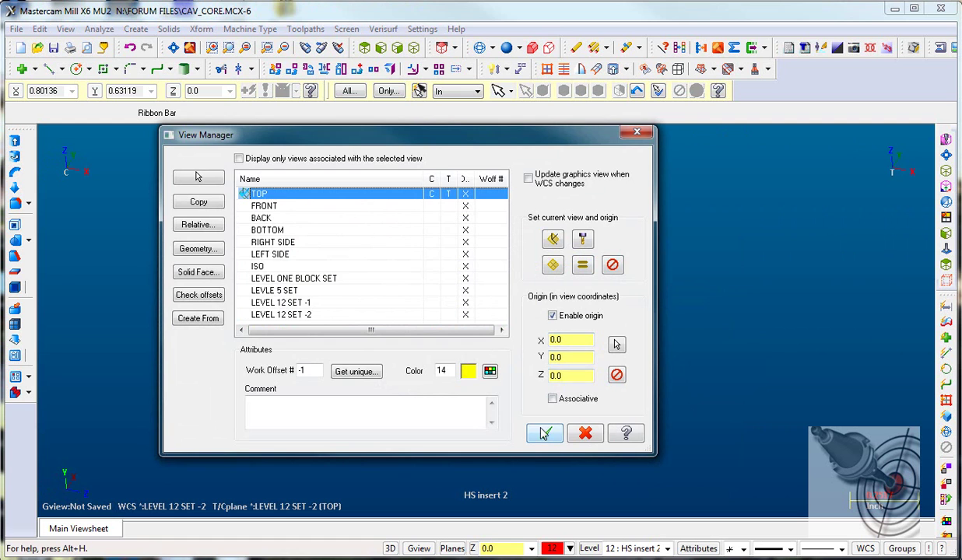
{"action": "left_click", "coordinate": [545, 433]}
- Show the insert in the isometric WCS view and examine its orientation relative to the TOP origin
{"action": "right_click", "coordinate": [589, 261]}
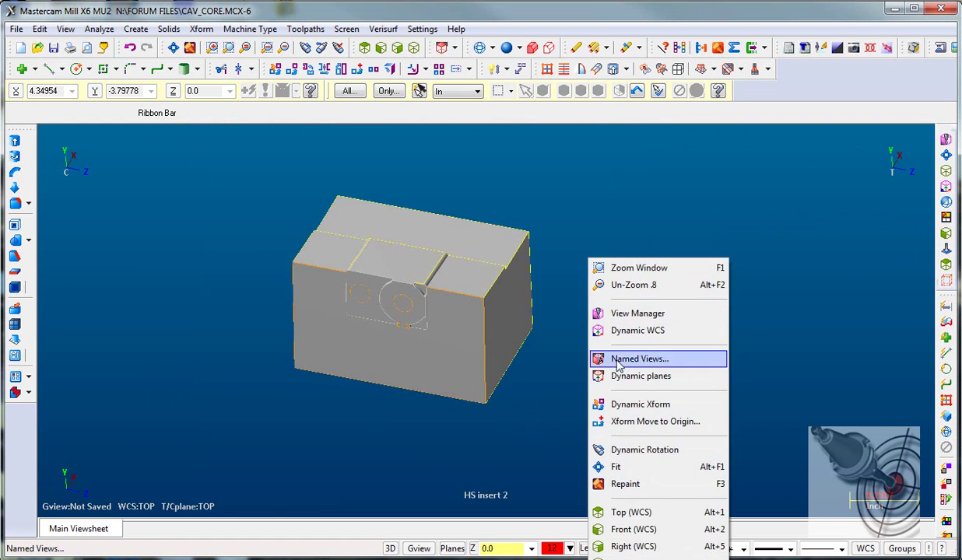
{"action": "left_click", "coordinate": [632, 556]}
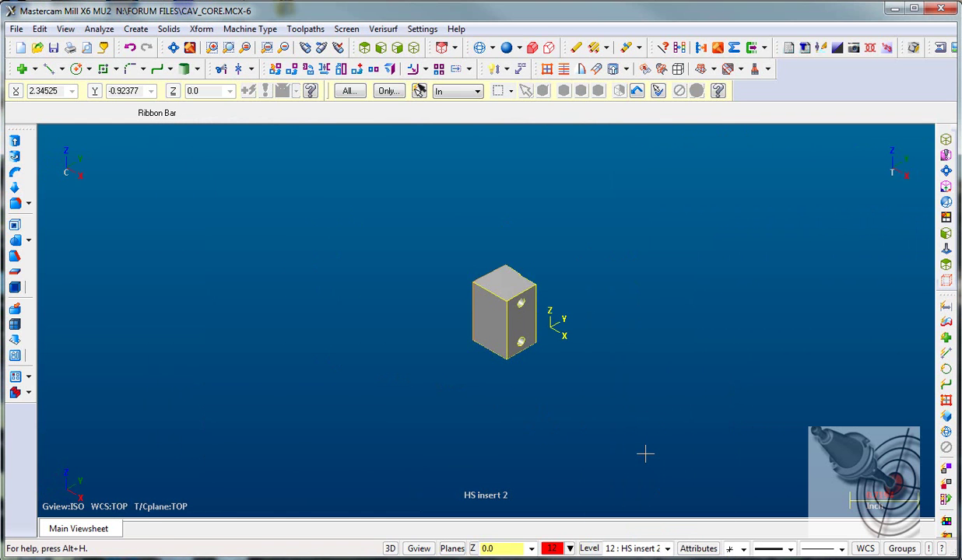
{"action": "key", "text": "alt+Right"}
{"action": "key", "text": "alt+Right"}
{"action": "key", "text": "alt+Right"}
{"action": "key", "text": "alt+Right"}
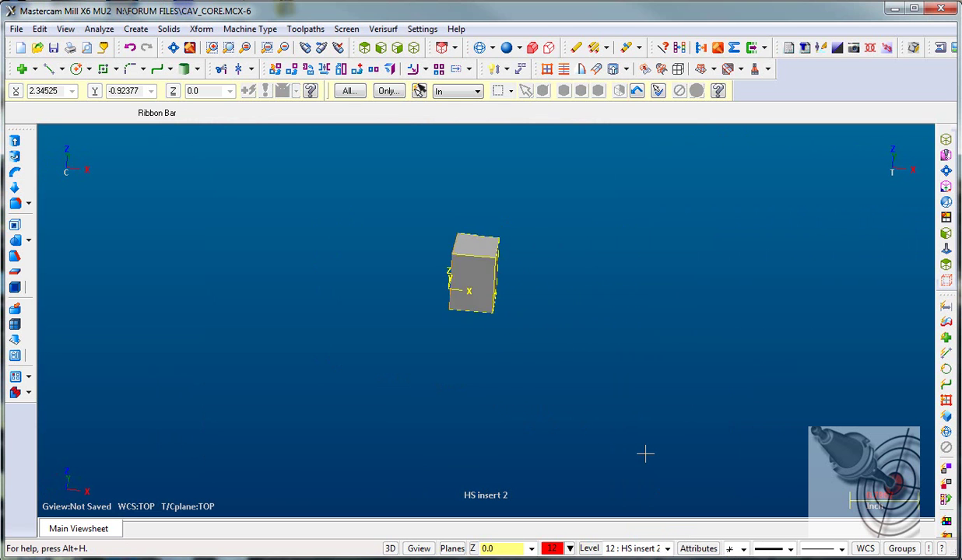
{"action": "key", "text": "alt+Right"}
{"action": "key", "text": "alt+Right"}
{"action": "key", "text": "alt+Right"}
- Make all levels visible and turn off shading to show the whole mold assembly as wireframe
{"action": "key", "text": "alt+z"}
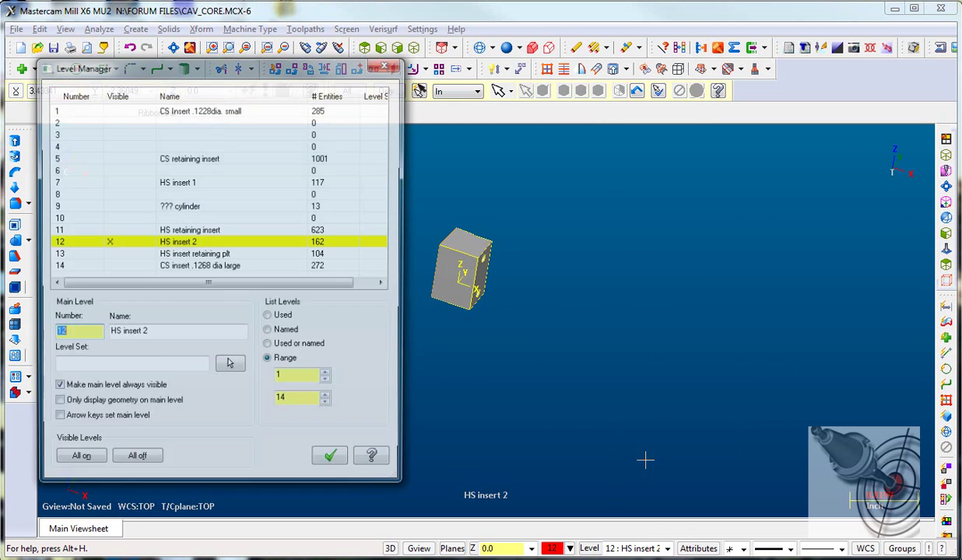
{"action": "left_click", "coordinate": [95, 463]}
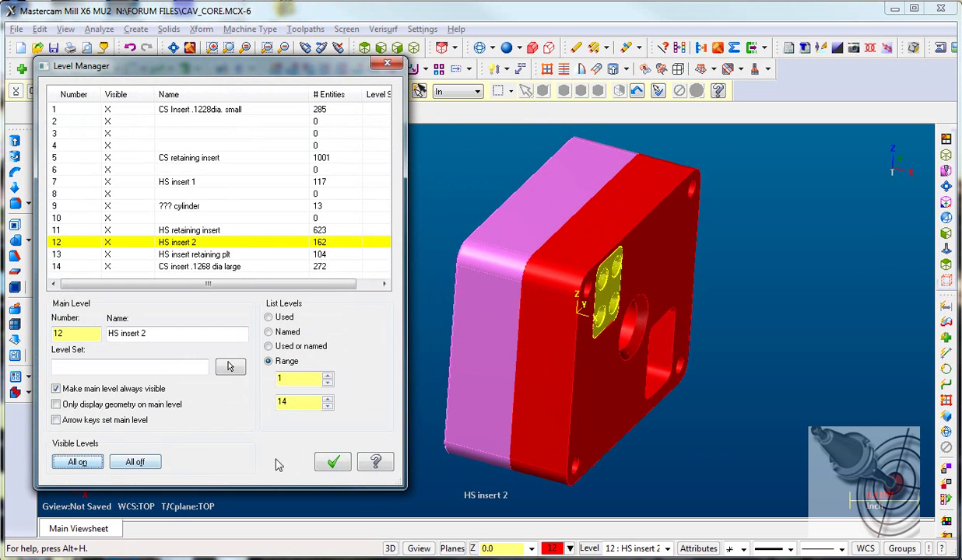
{"action": "left_click", "coordinate": [333, 462]}
{"action": "key", "text": "alt+s"}
{"action": "middle_click_drag", "start_coordinate": [331, 462], "coordinate": [604, 435]}
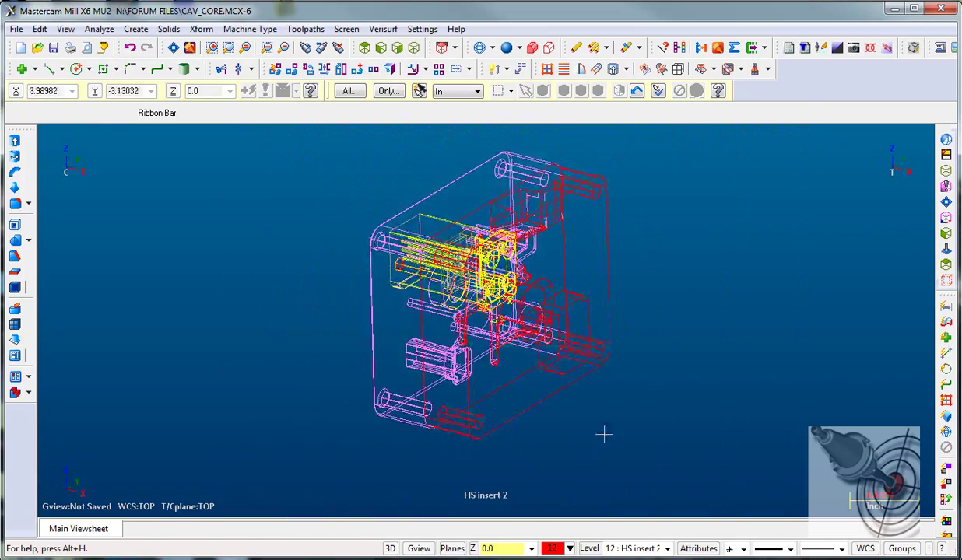
- Set the WCS, construction plane, tool plane and origin to the saved view LEVEL ONE BLOCK SET
{"action": "right_click", "coordinate": [717, 245]}
{"action": "left_click", "coordinate": [763, 294]}
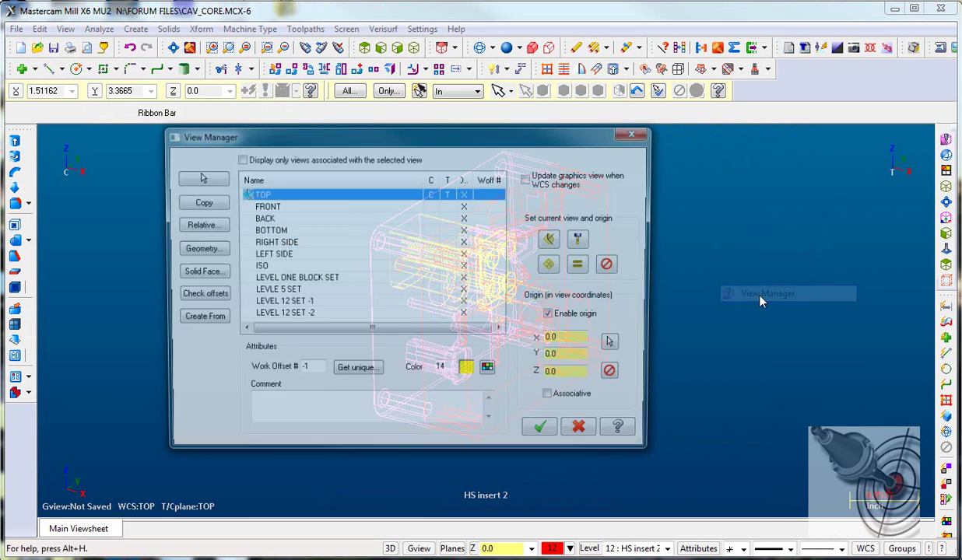
{"action": "left_click", "coordinate": [297, 282]}
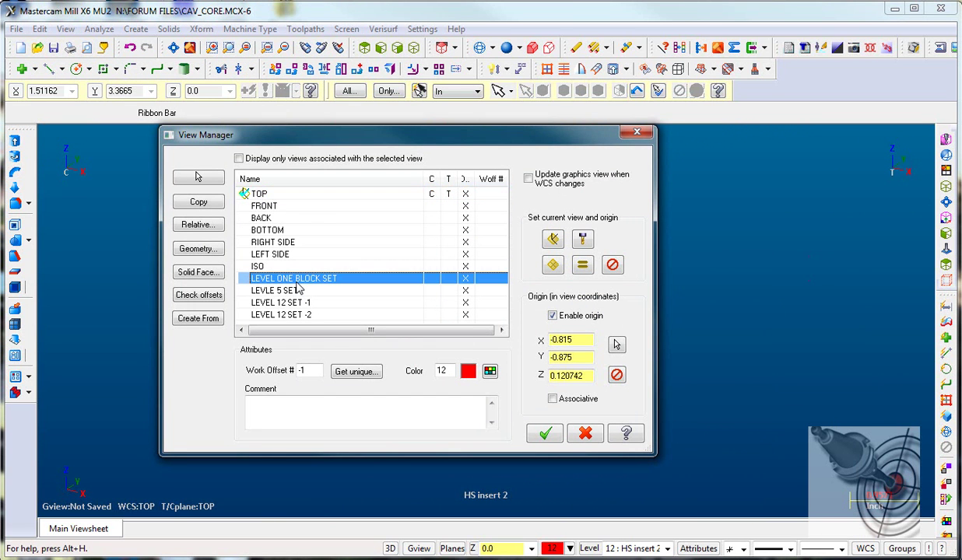
{"action": "left_click", "coordinate": [582, 266]}
{"action": "left_click", "coordinate": [545, 433]}
- Display the whole assembly in the isometric WCS view with shading turned back on
{"action": "right_click", "coordinate": [659, 272]}
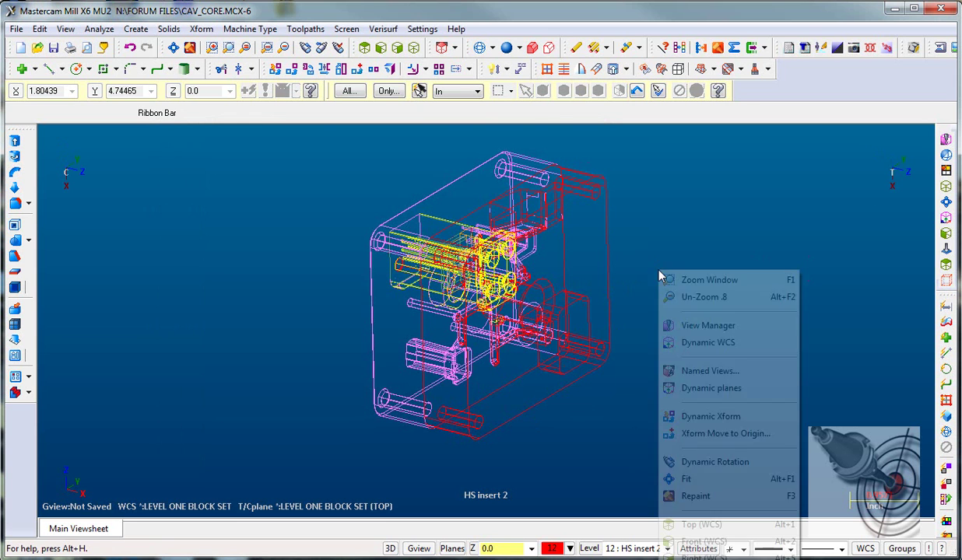
{"action": "left_click", "coordinate": [695, 559]}
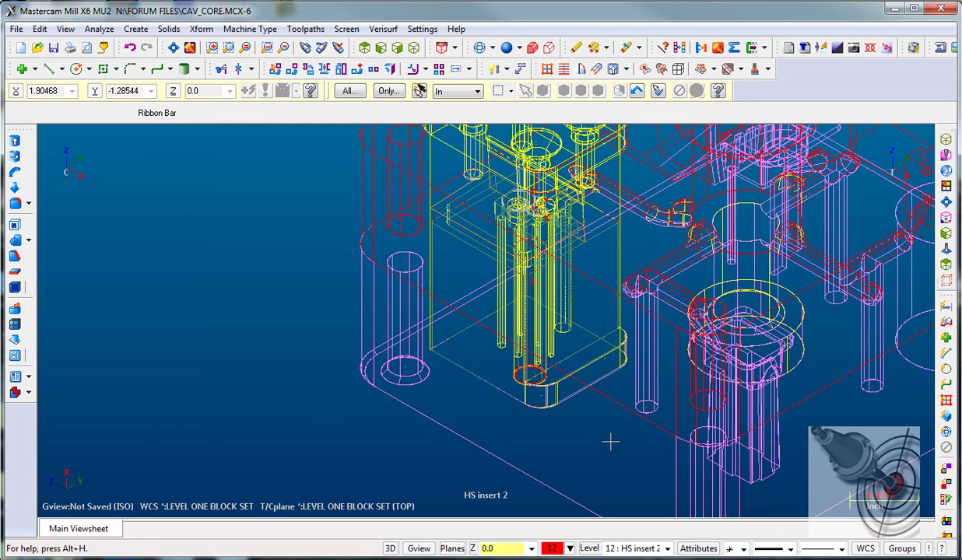
{"action": "key", "text": "alt+s"}
{"action": "scroll", "coordinate": [611, 442], "scroll_direction": "down", "scroll_amount": 5}
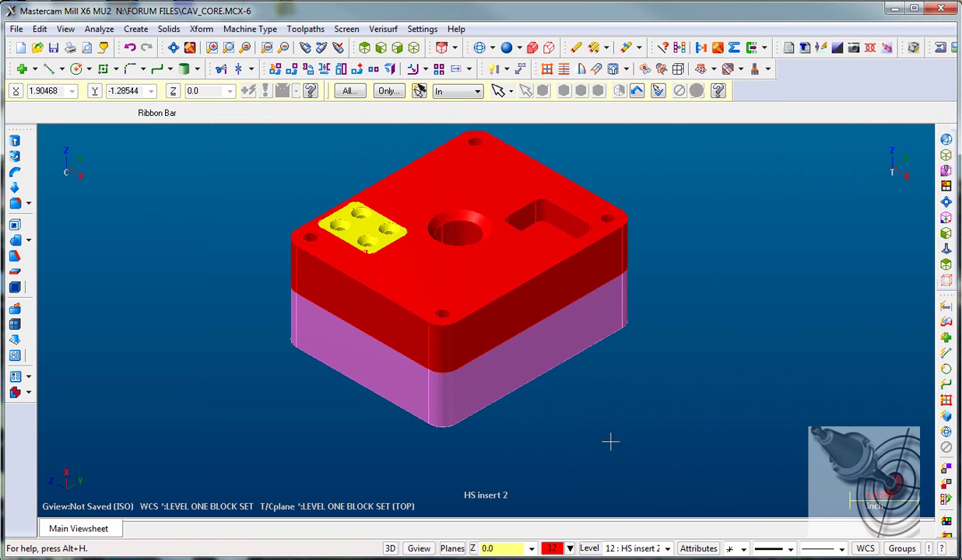
- Make level 1, CS Insert .1228dia. small, the main level and hide all other levels
{"action": "key", "text": "alt+z"}
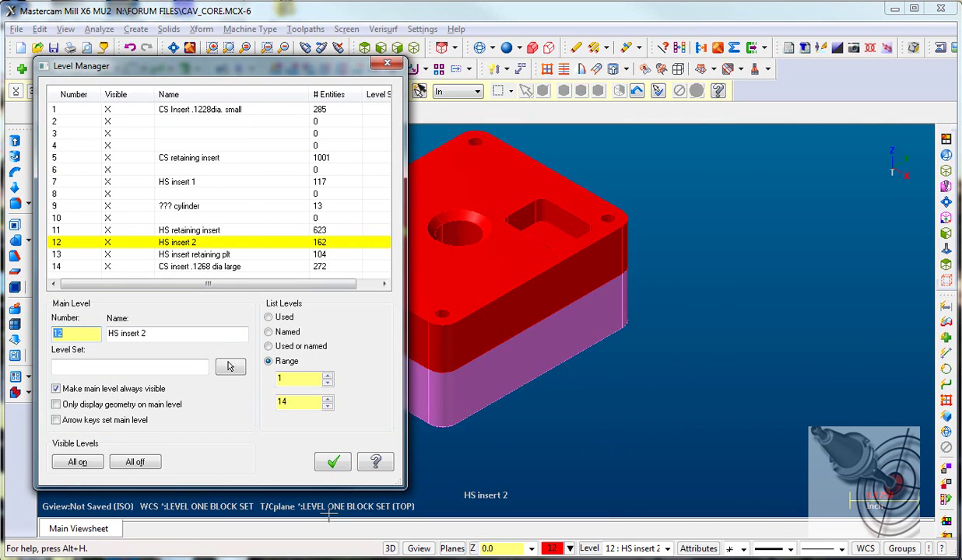
{"action": "left_click", "coordinate": [76, 111]}
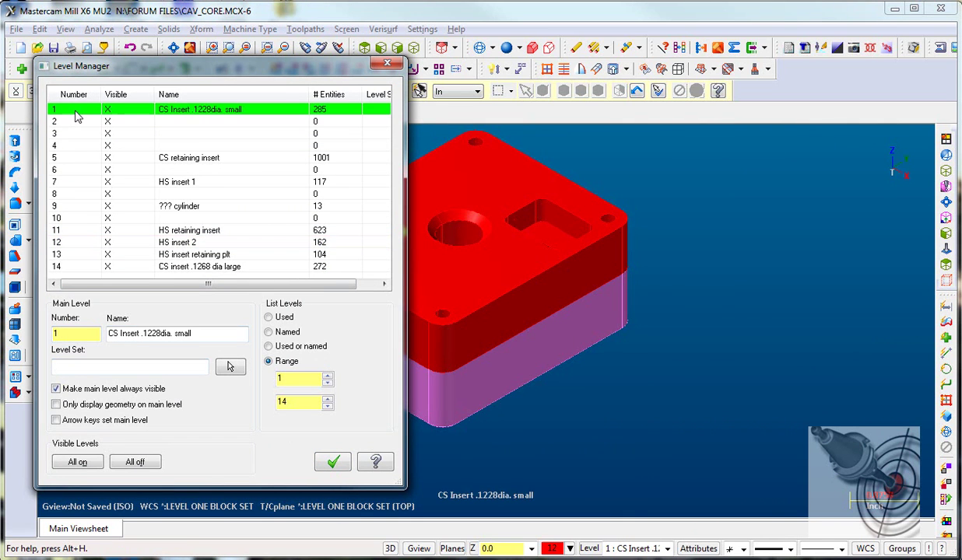
{"action": "left_click", "coordinate": [135, 464]}
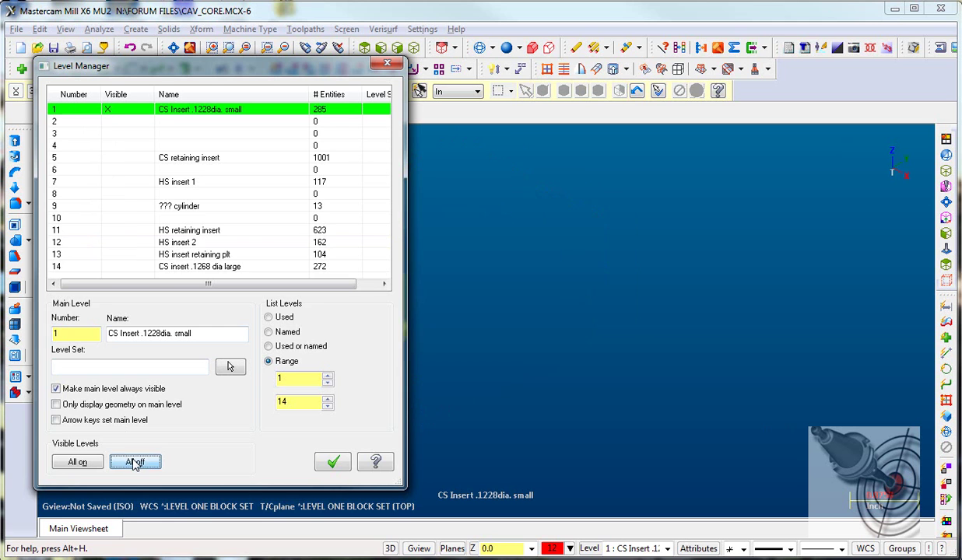
{"action": "left_click", "coordinate": [324, 464]}
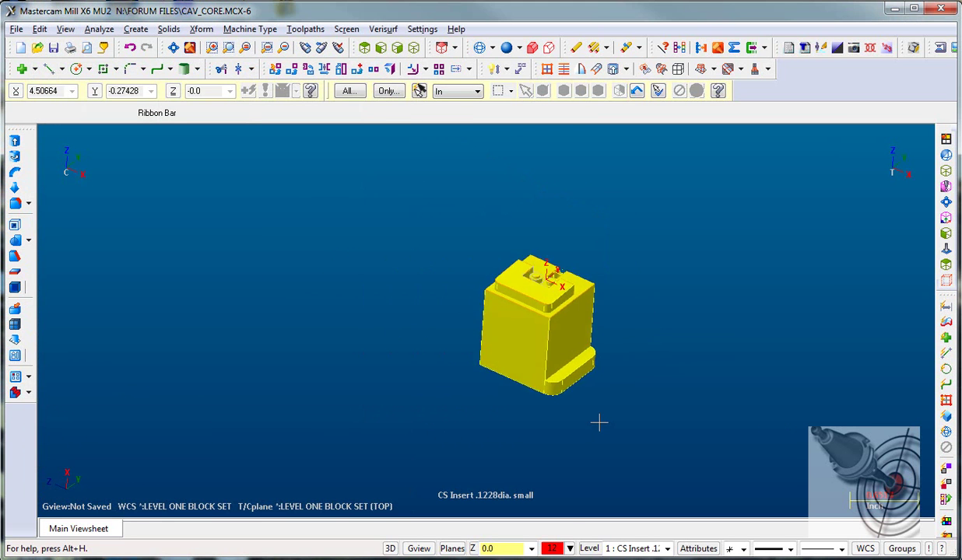